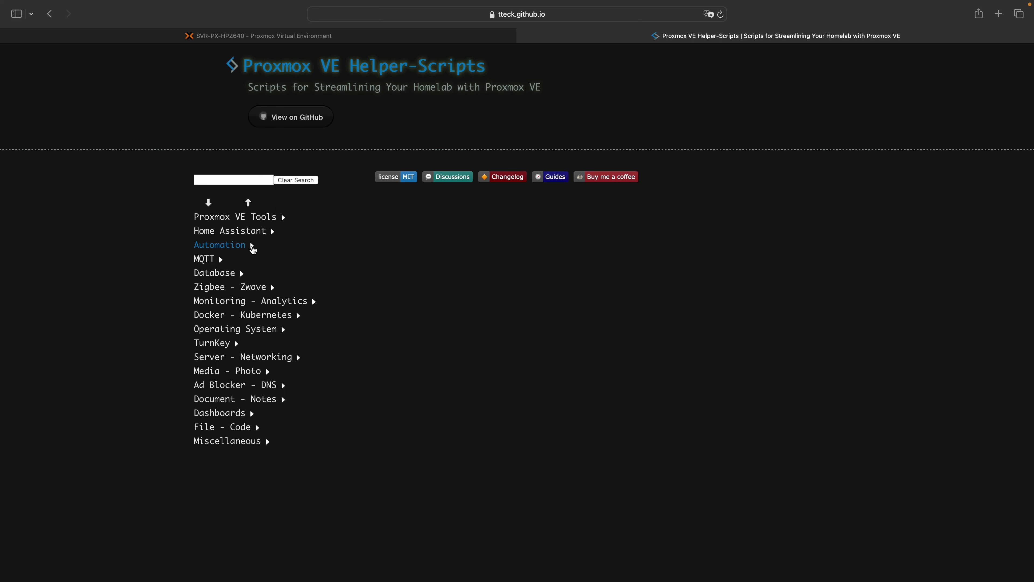
Open the Homebridge LXC script under Automation and copy its bash install command
click(252, 246)
click(231, 286)
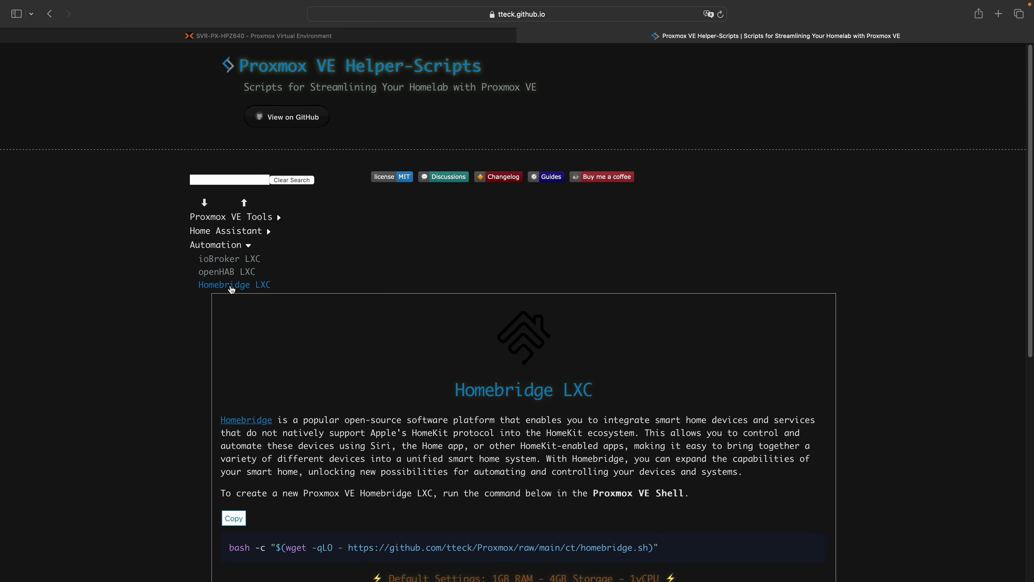
scroll(280, 321, down, 1)
scroll(279, 321, down, 5)
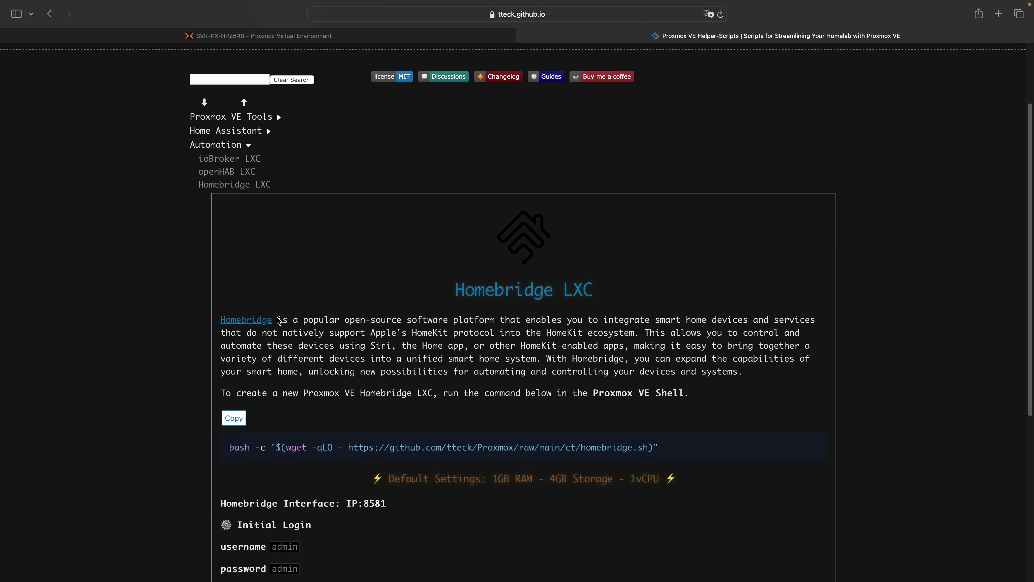
scroll(278, 316, down, 1)
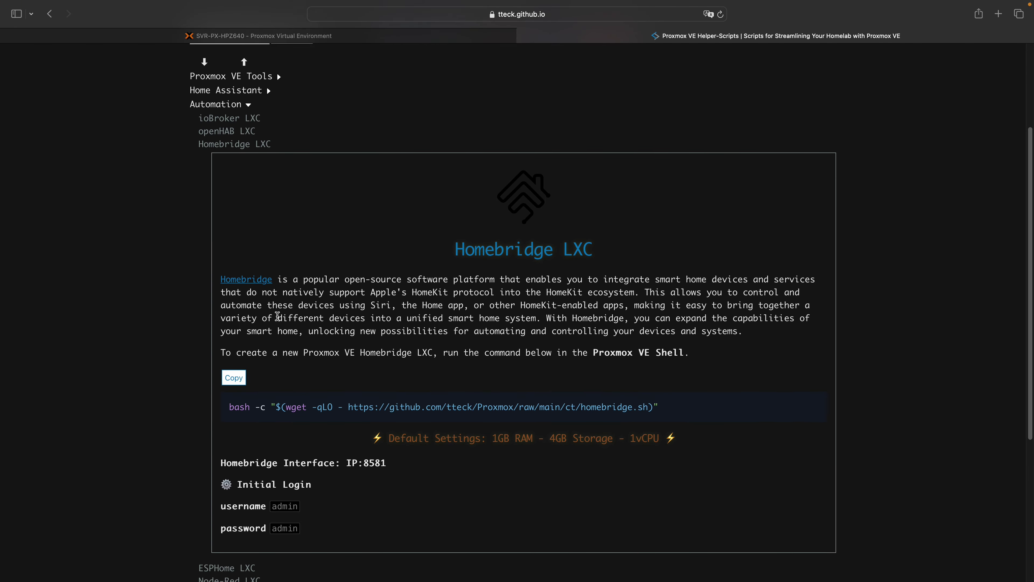
click(234, 354)
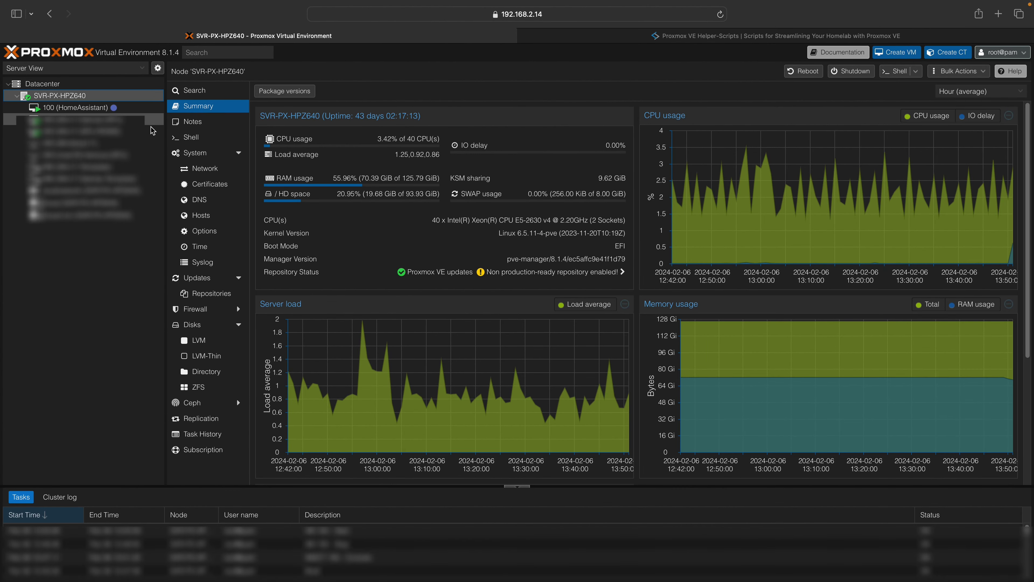
Run the pasted Homebridge script in the node shell with default settings, then copy the printed web address
click(187, 138)
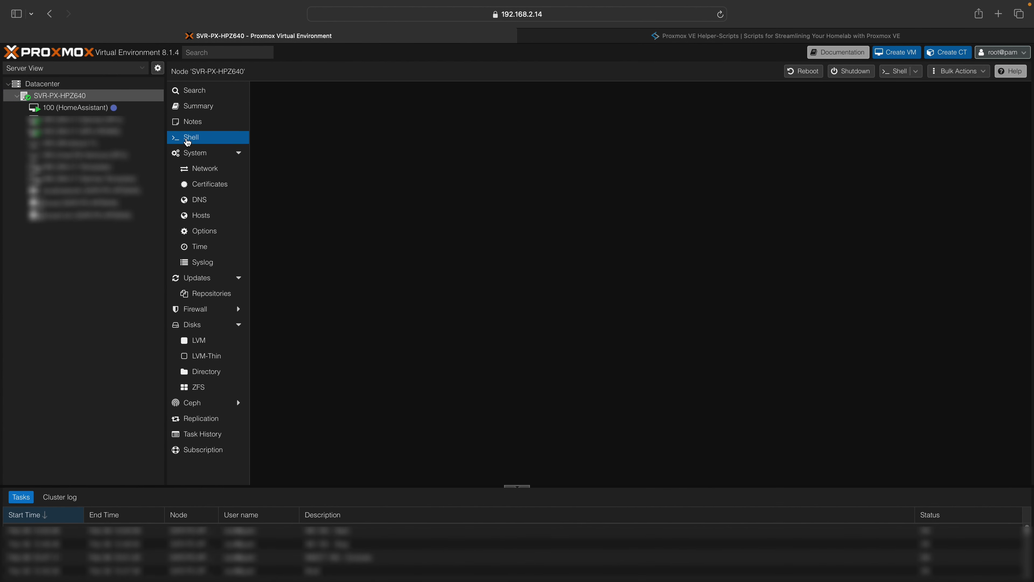
right_click(364, 231)
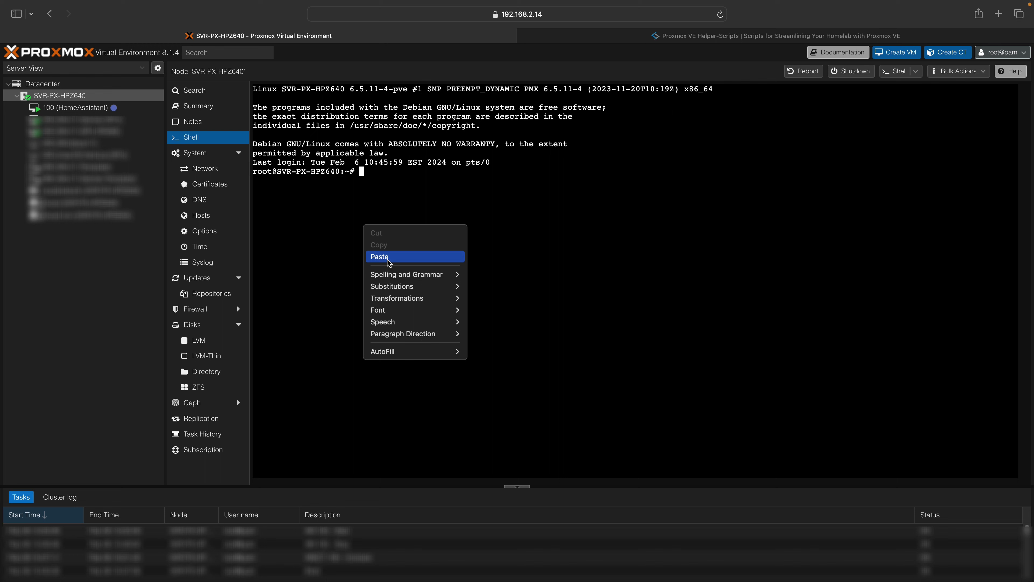
click(379, 256)
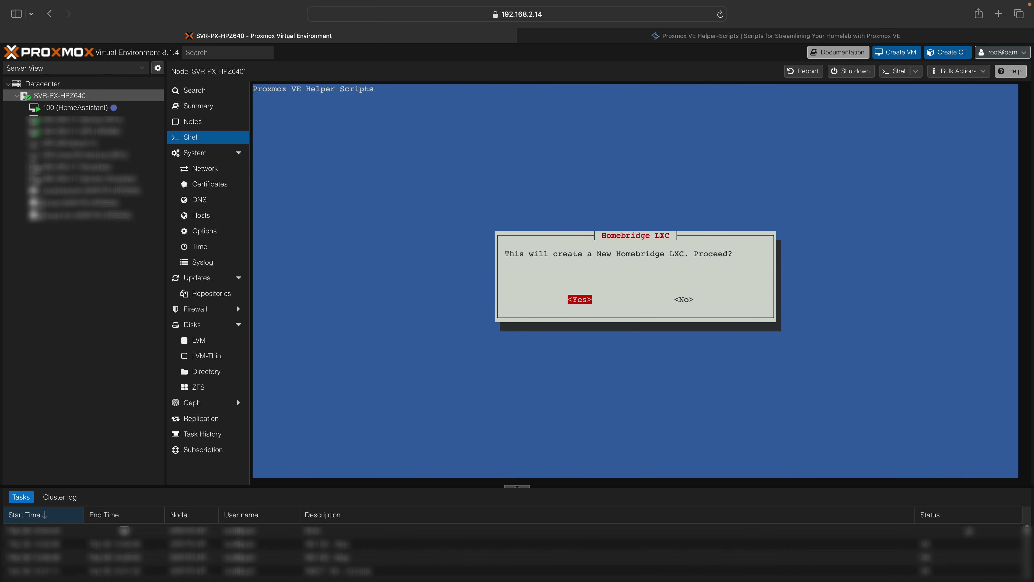
key(Return)
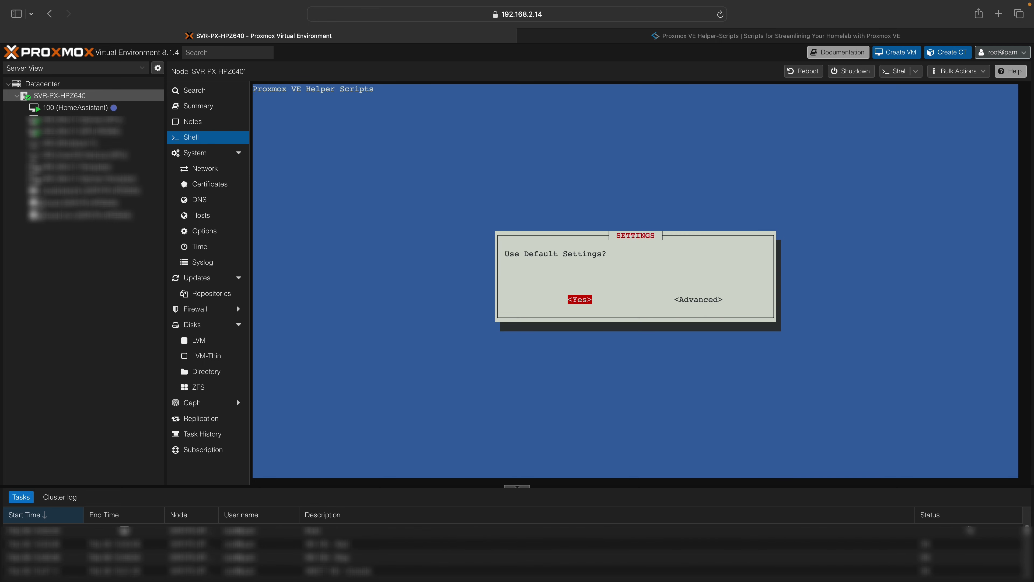
key(Return)
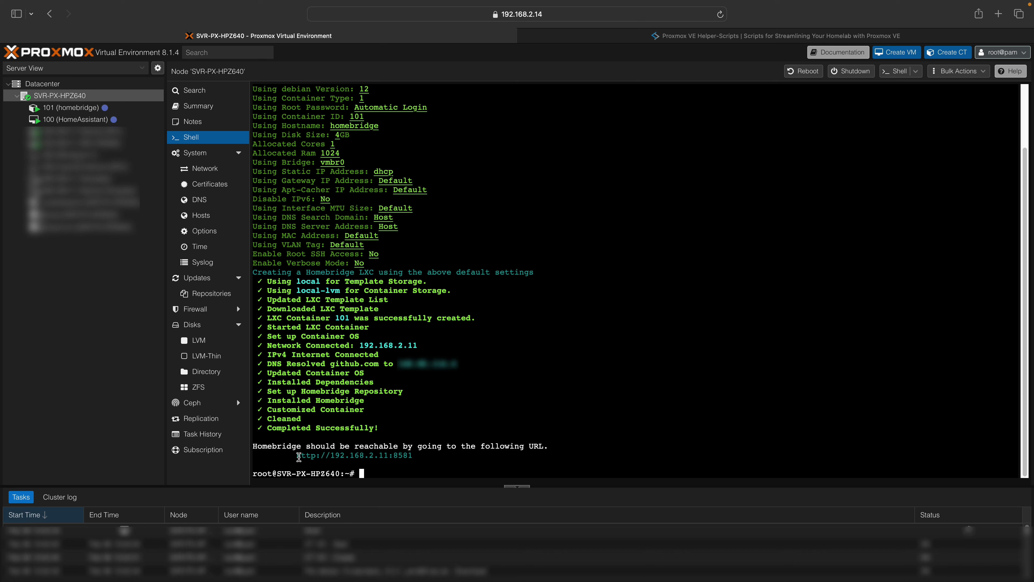
drag(299, 456, 412, 457)
right_click(400, 457)
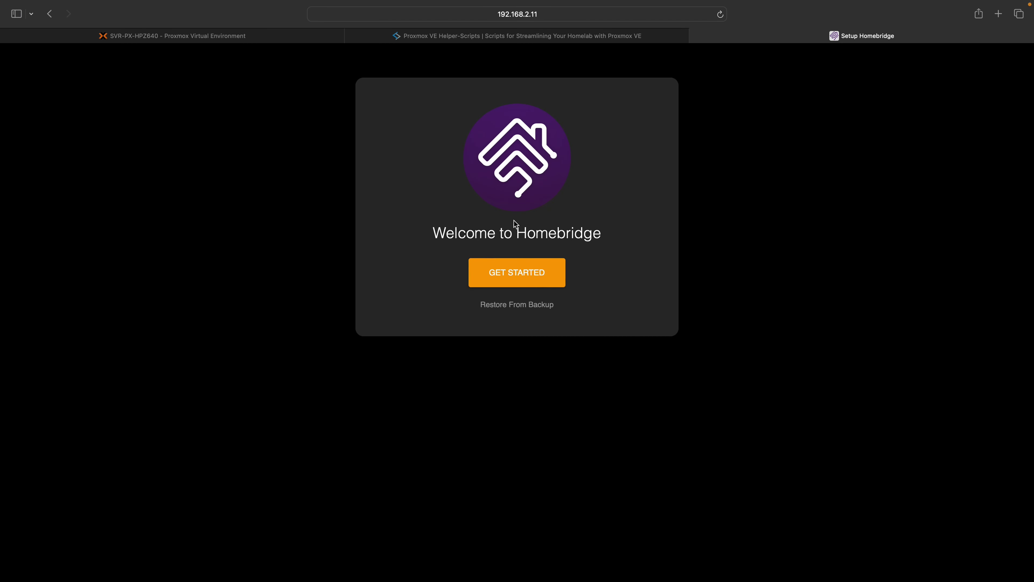
Create the Homebridge admin account 'homelab' with a manually entered password, then open the dashboard
click(525, 278)
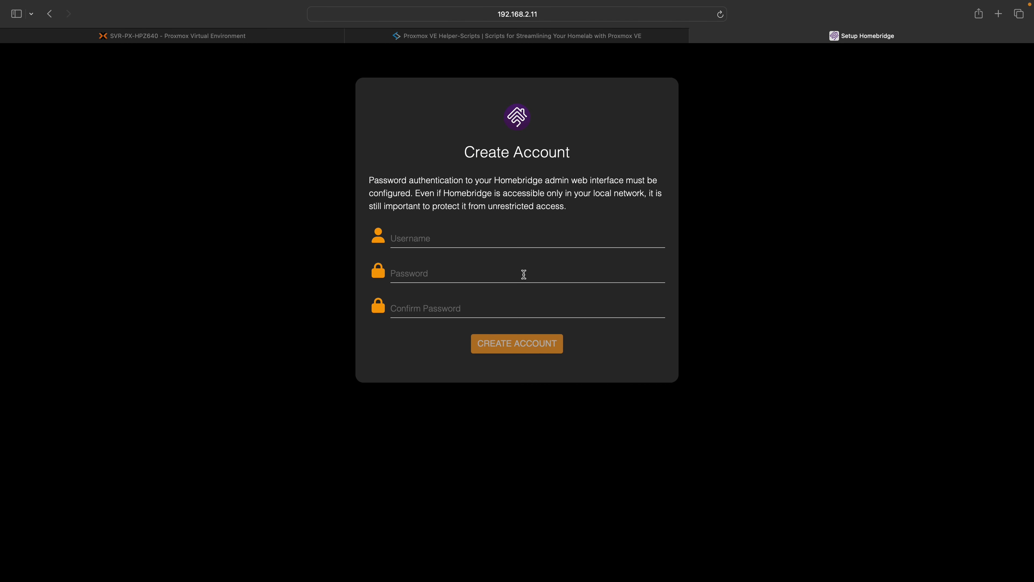
click(455, 238)
text(homelab)
key(Tab)
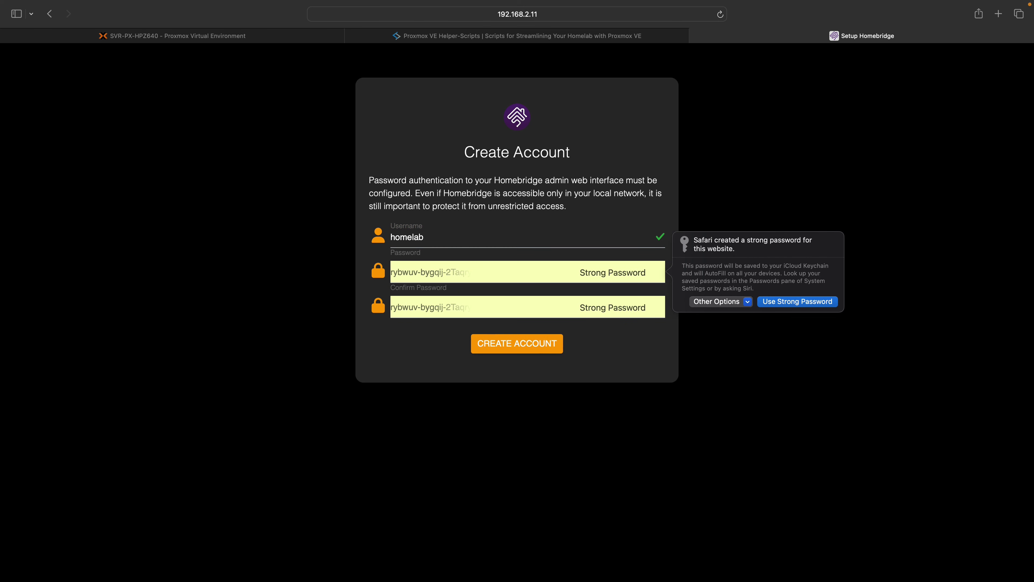
click(720, 304)
click(724, 316)
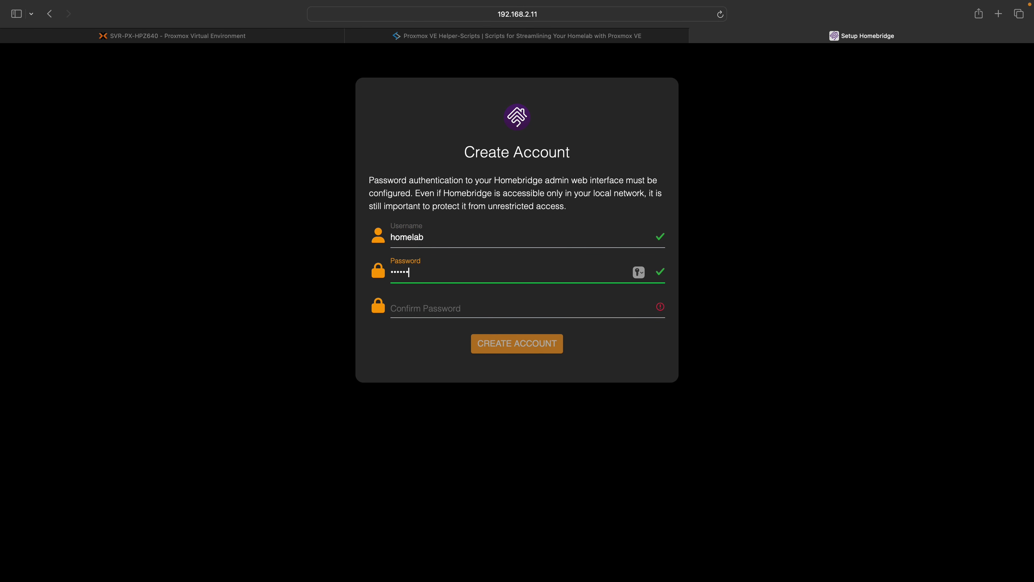
key(Tab)
click(505, 347)
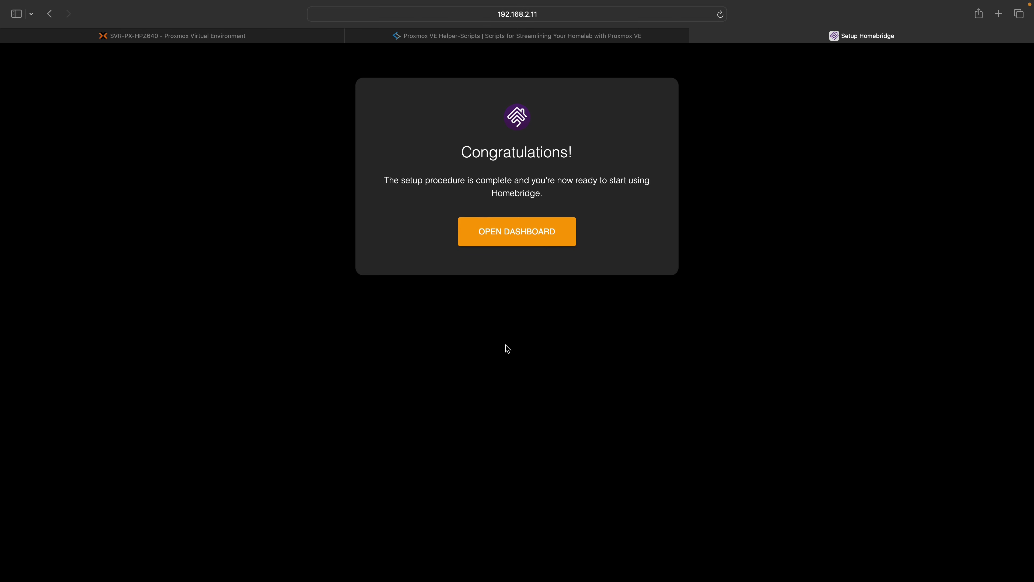
click(507, 235)
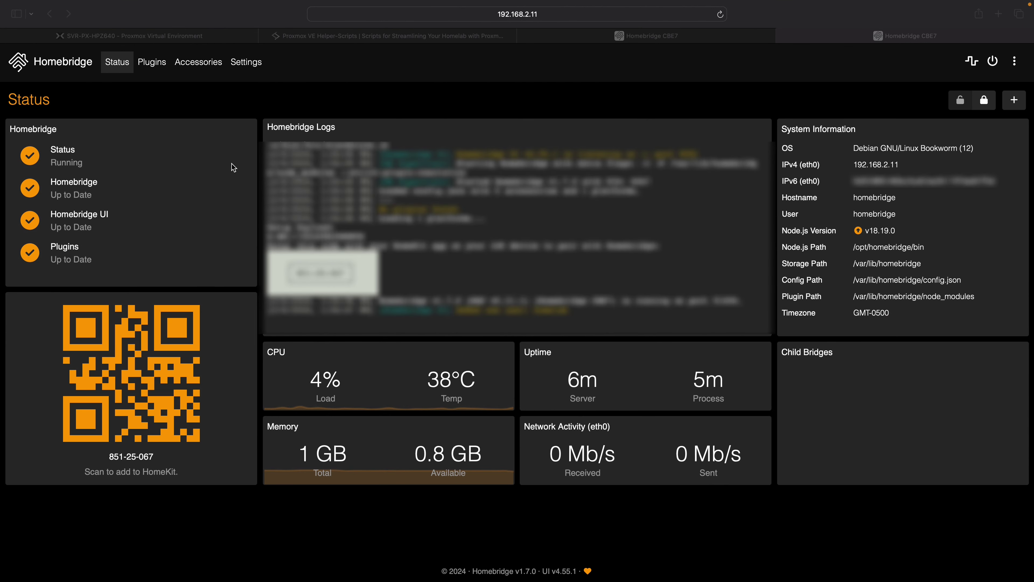
Search plugins for 'rin' and install Homebridge Ring v12.1.0 (latest)
click(151, 64)
click(132, 138)
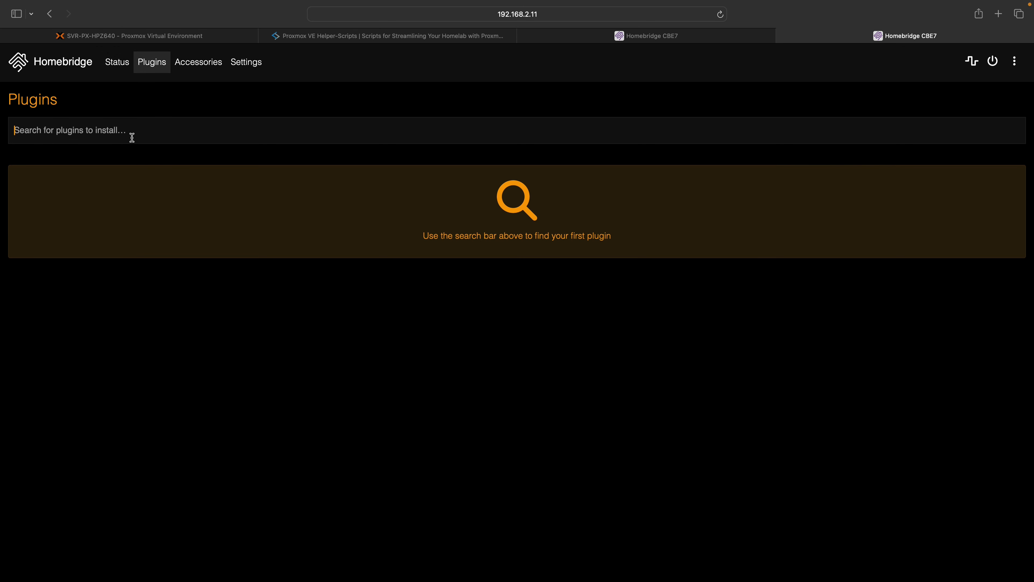
text(ring)
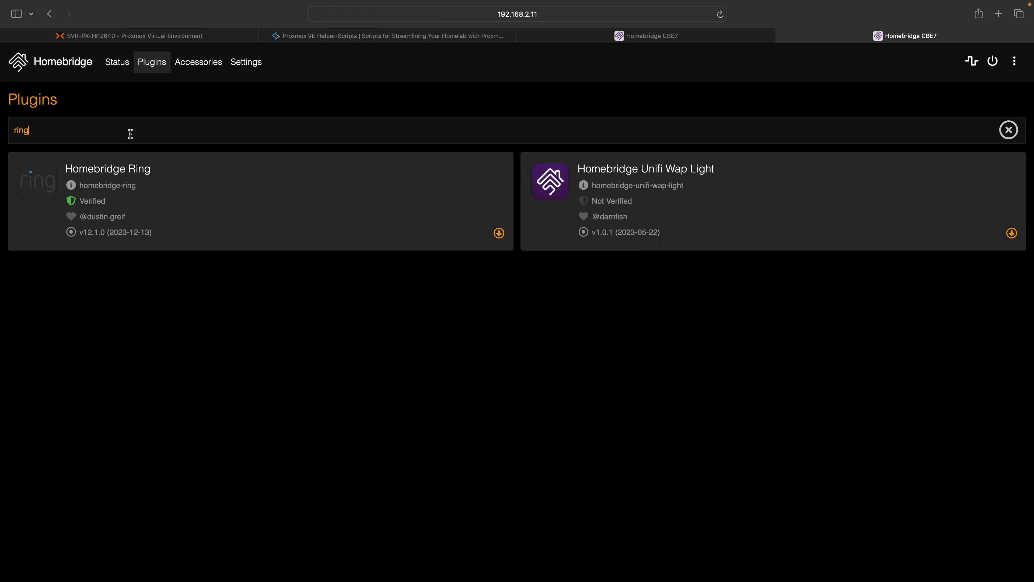
click(500, 233)
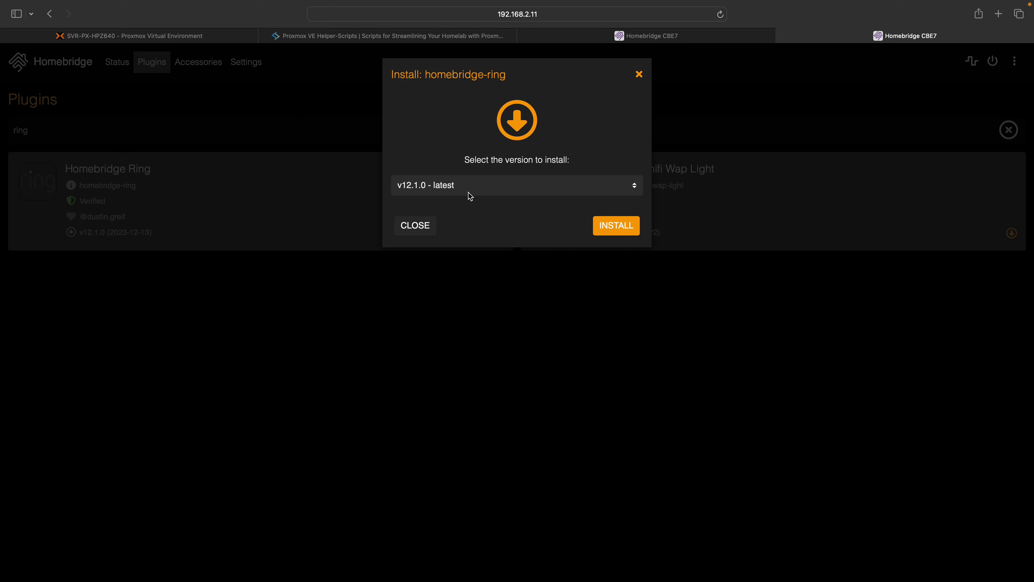
click(613, 226)
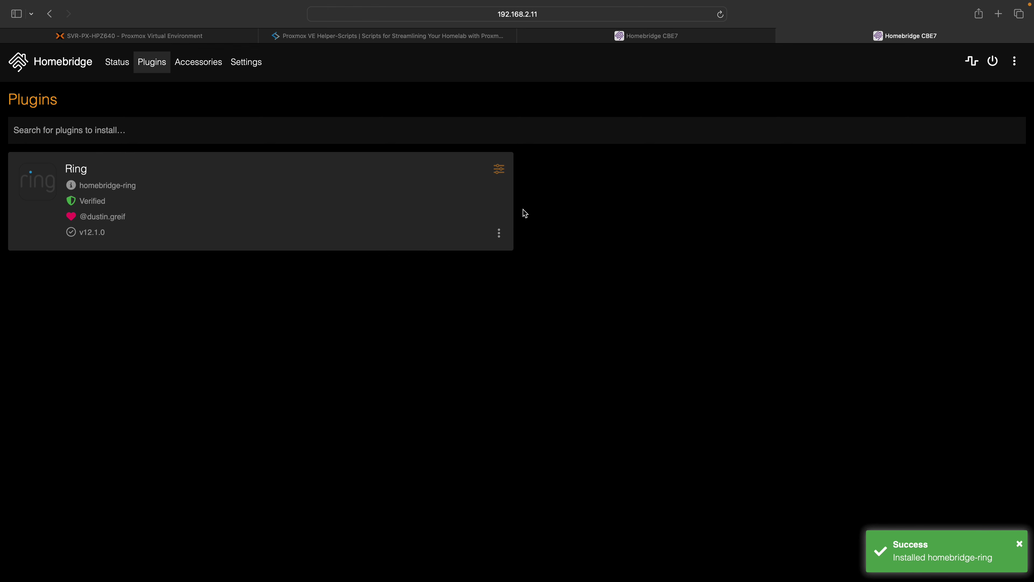
In the Ring plugin config, log in with the Ring account email and password
click(499, 235)
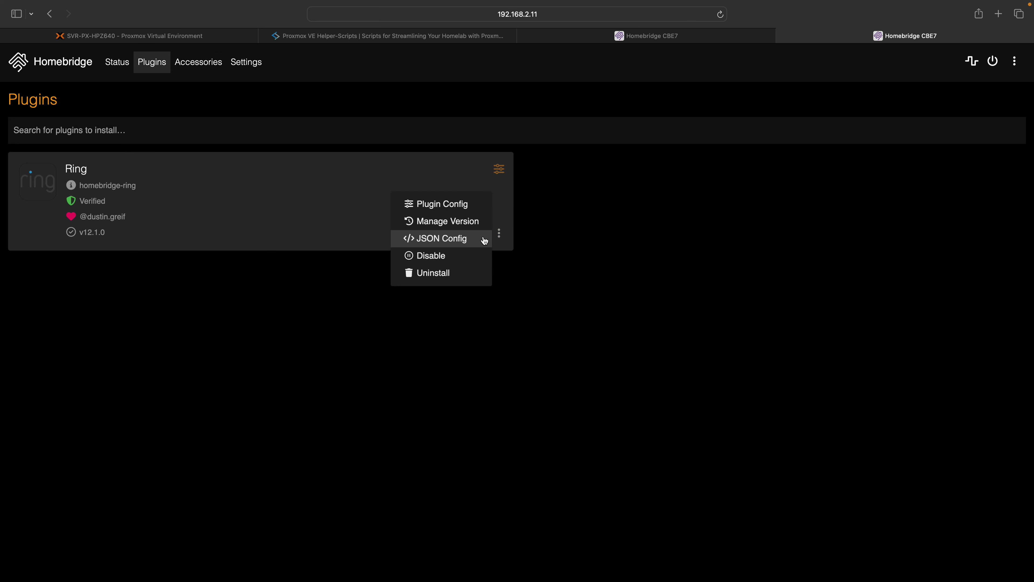
click(440, 205)
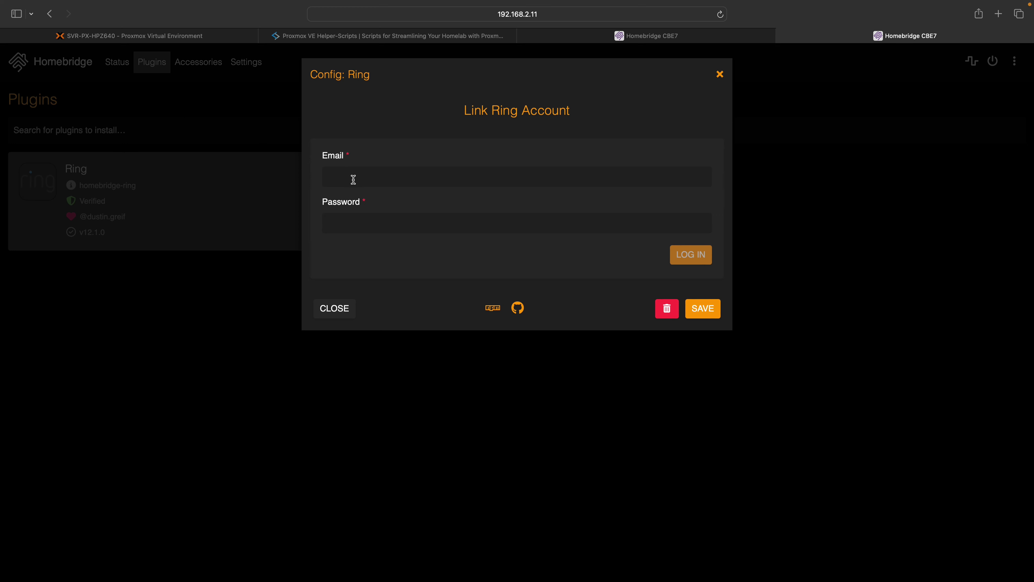
click(353, 178)
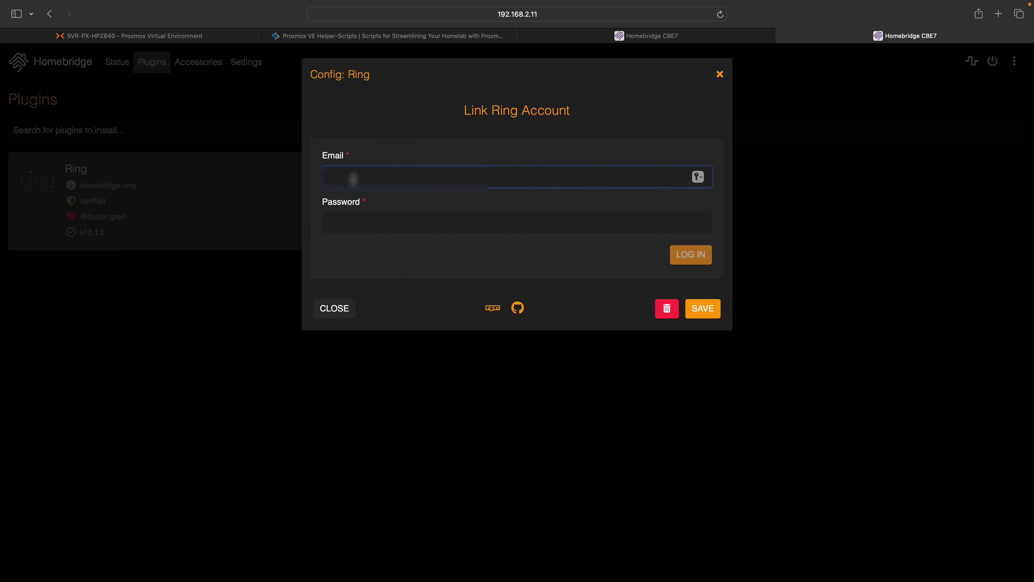
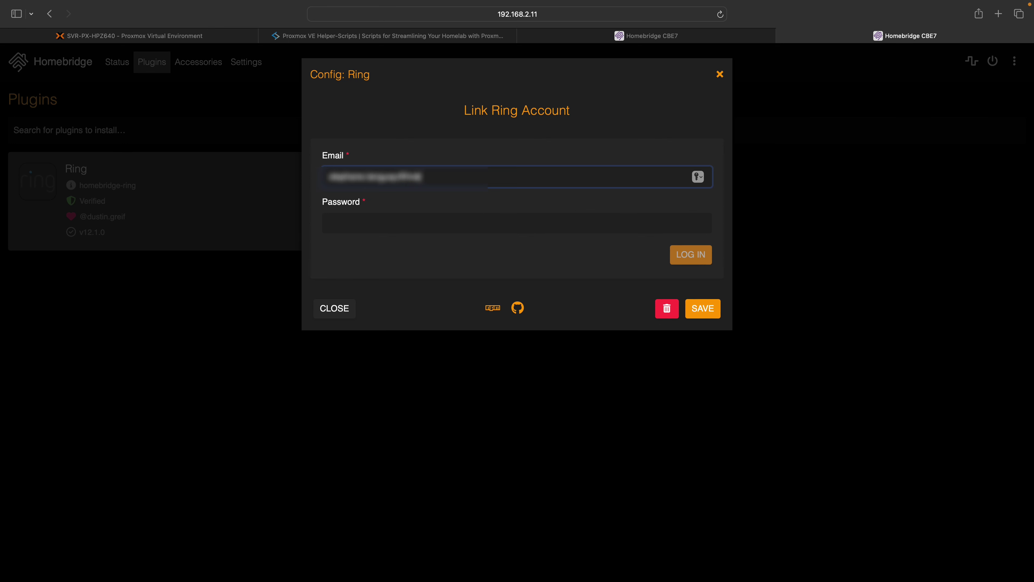
click(358, 229)
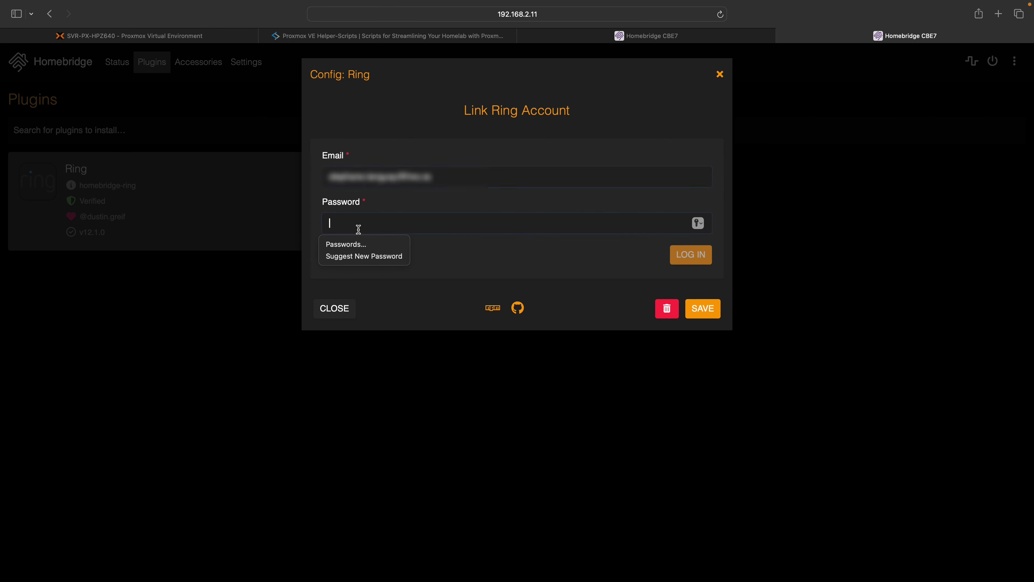
text(•)
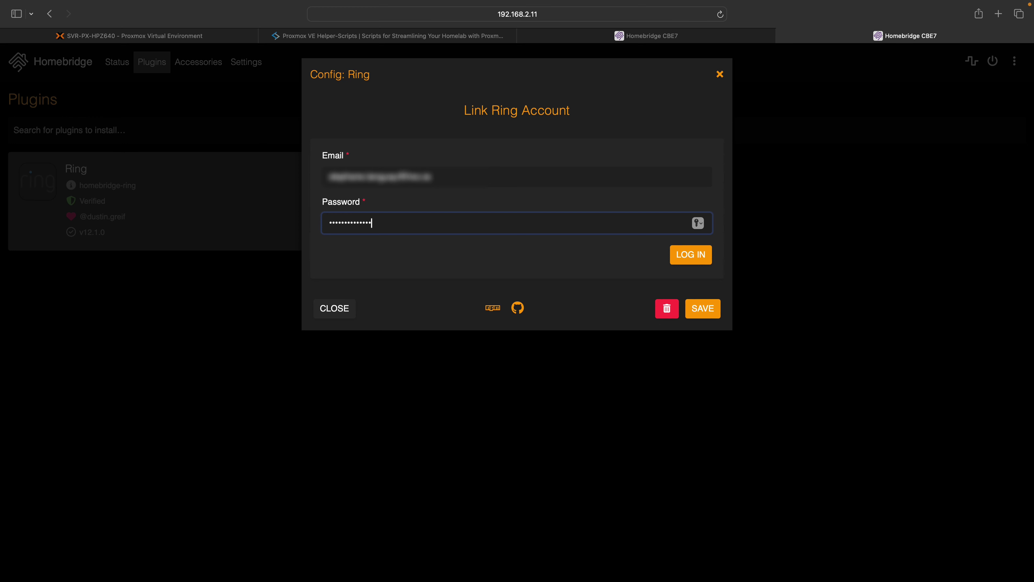
click(688, 256)
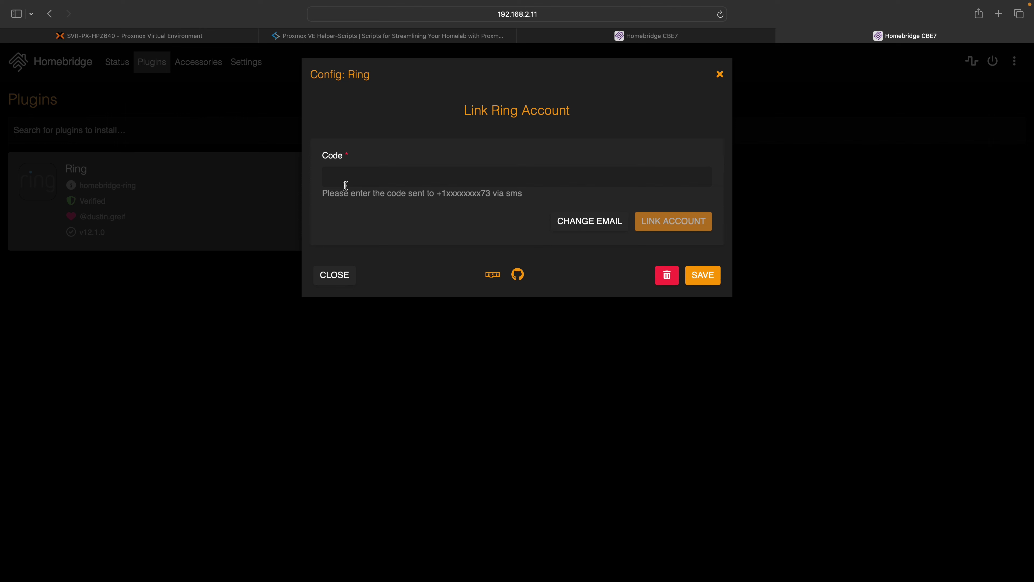
Enter the SMS verification code, link the Ring account and save the plugin config
click(370, 178)
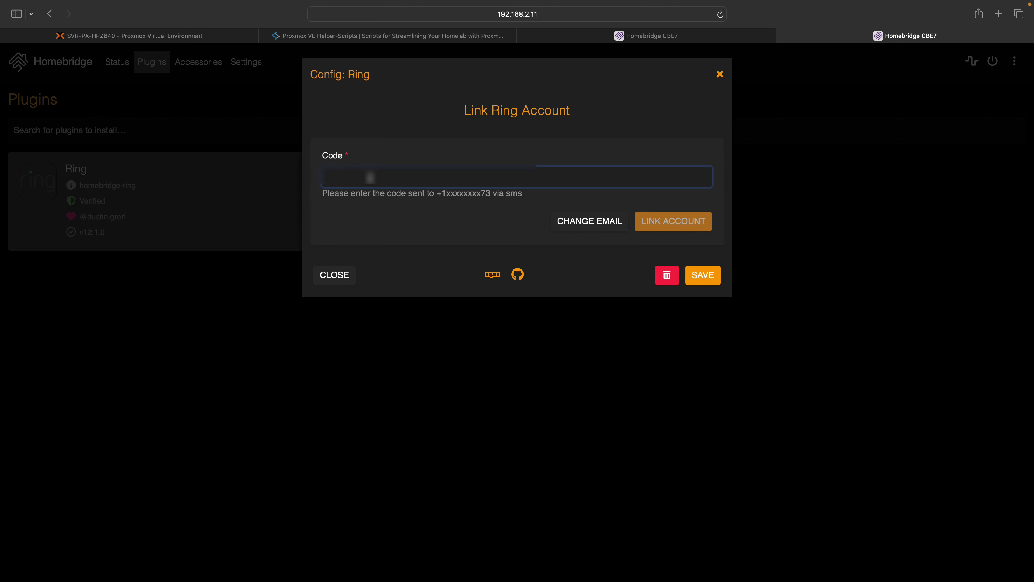
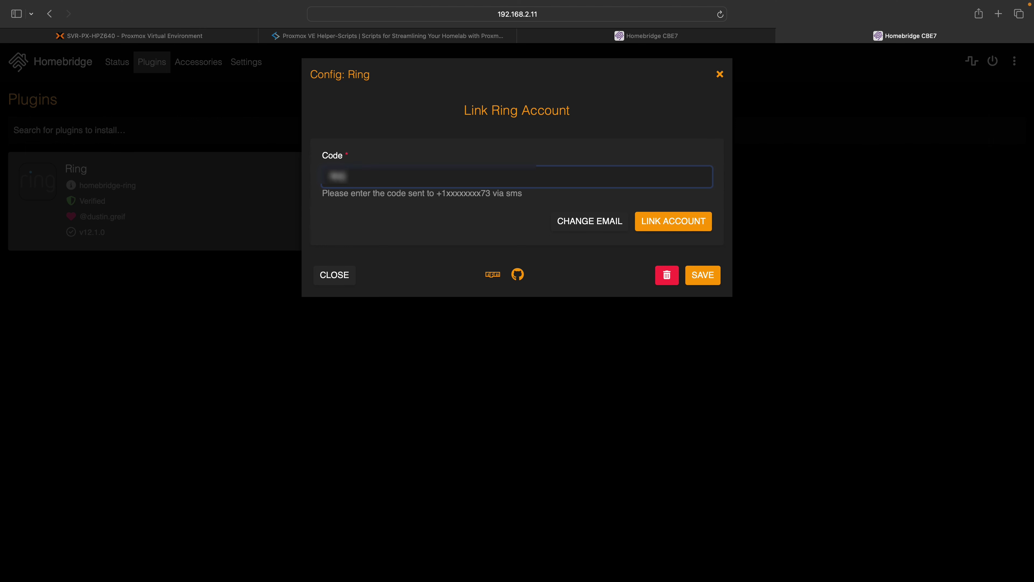
click(678, 222)
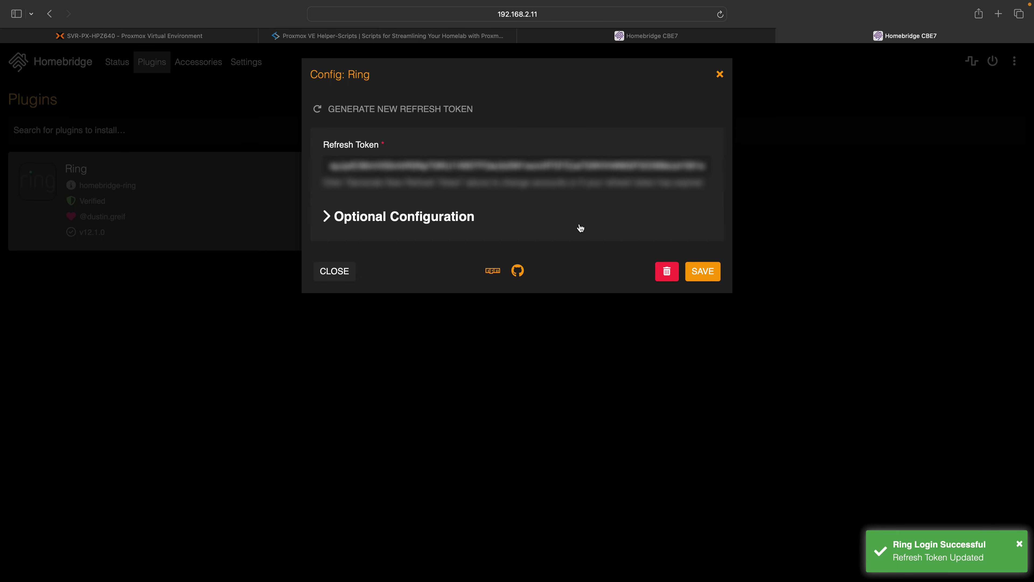
click(334, 271)
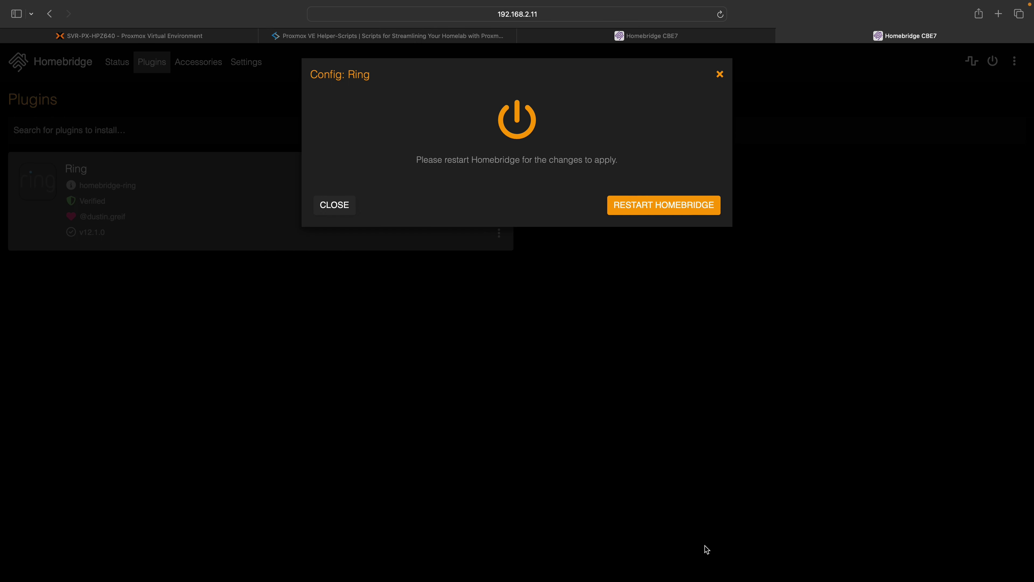
Restart Homebridge and check the Accessories page for the Ring cameras, doorbells and sirens
click(659, 207)
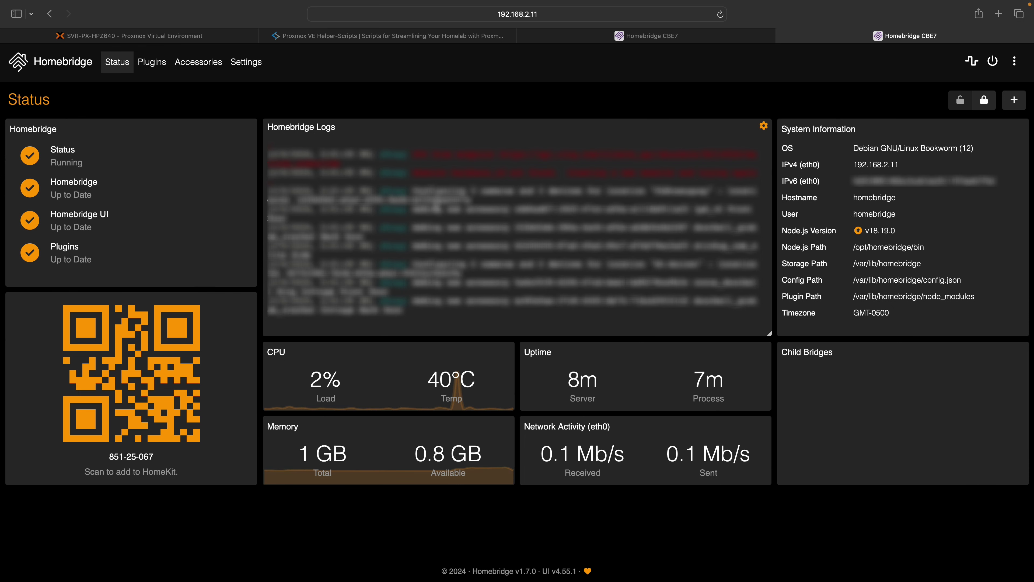
click(200, 64)
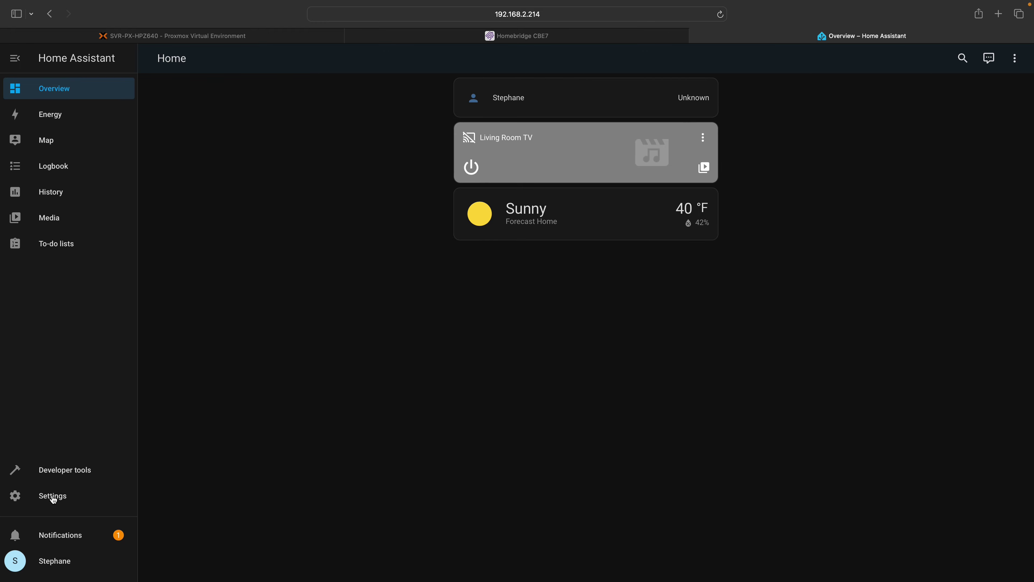
Start configuring the discovered Homebridge CBE7 F10C bridge in Devices & services
click(53, 496)
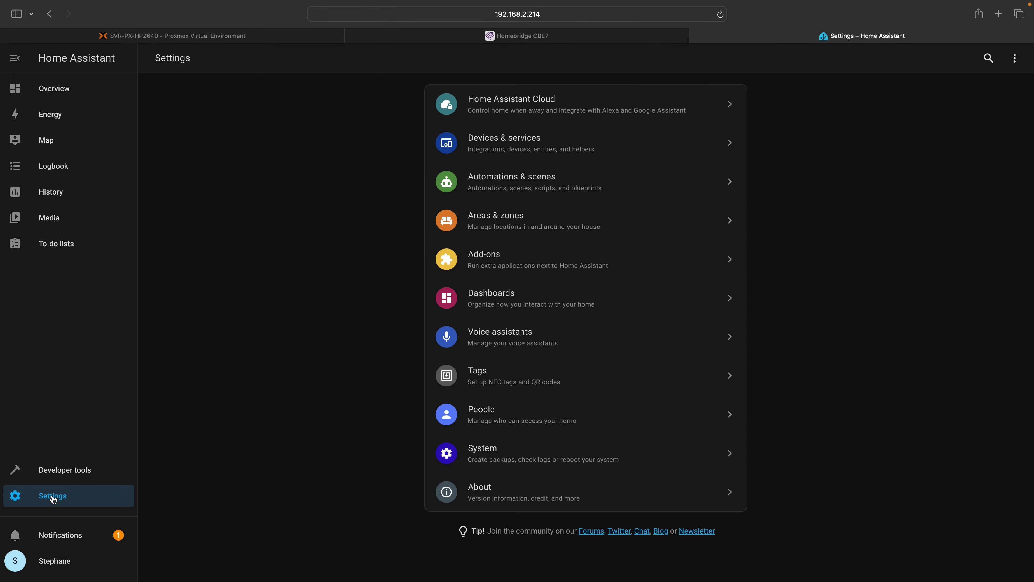
click(498, 145)
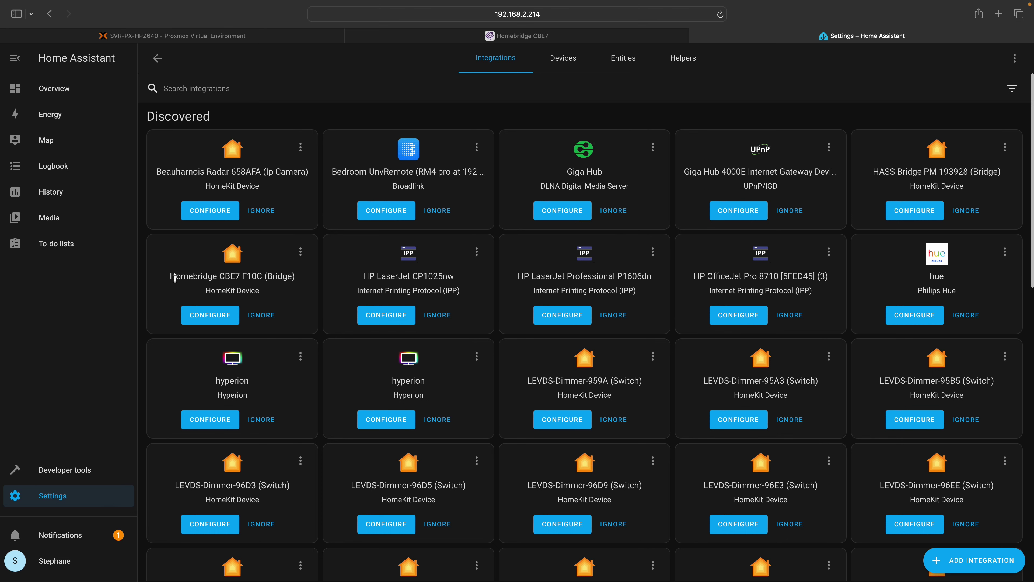
drag(172, 279, 297, 279)
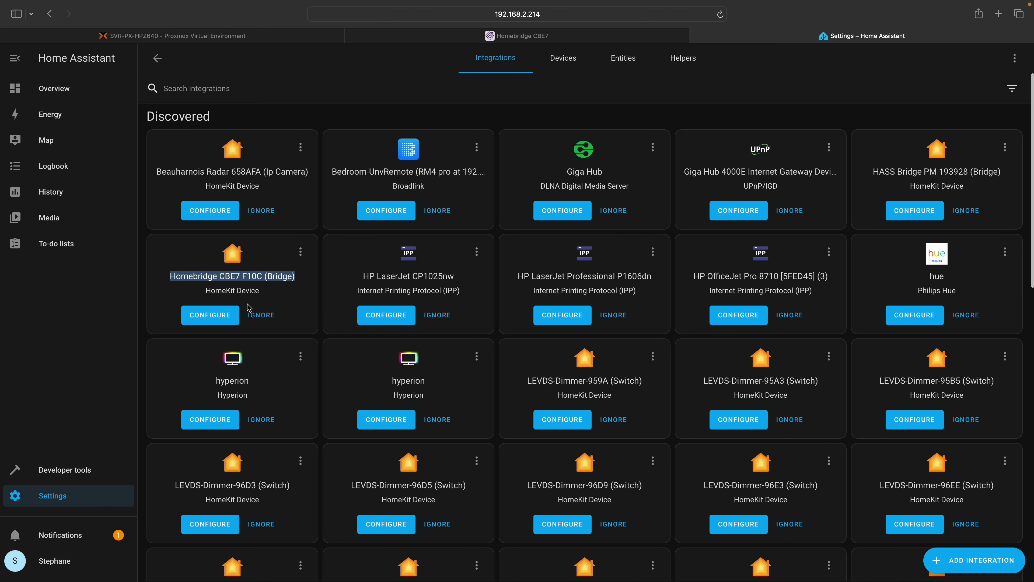
click(201, 315)
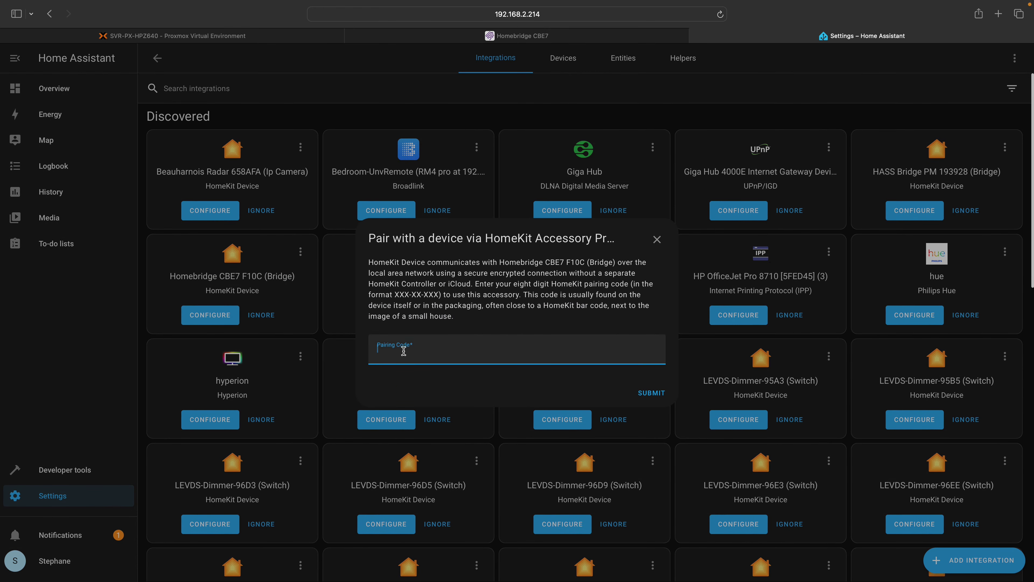
Copy the HomeKit pairing code shown under the QR code on Homebridge's Status page
click(574, 41)
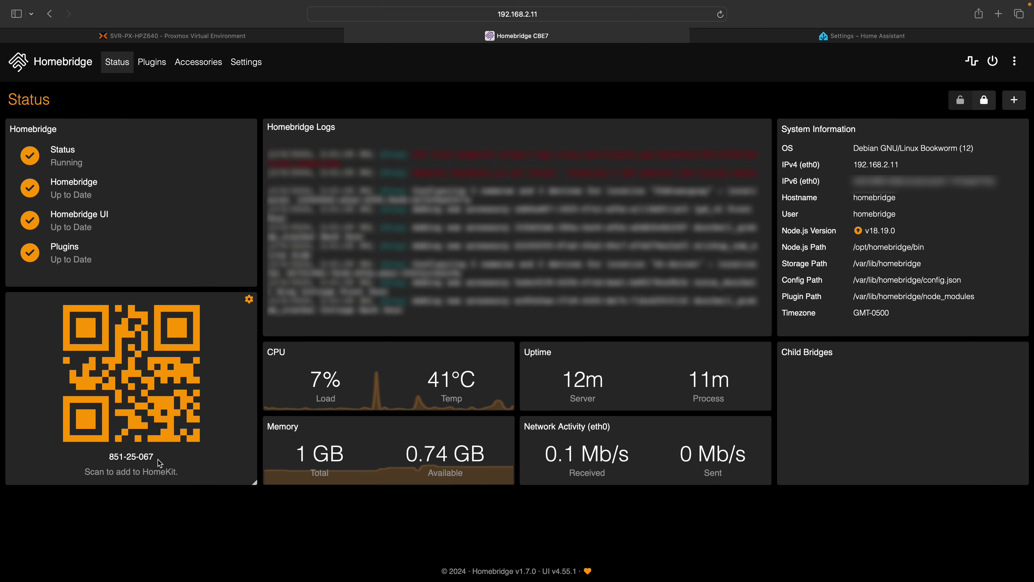
drag(157, 459, 109, 458)
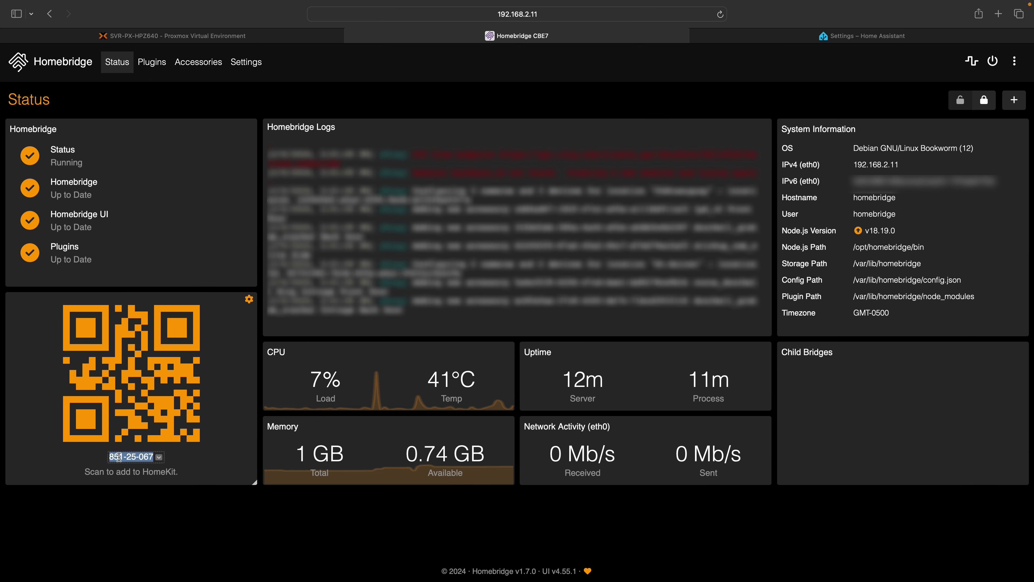
right_click(118, 456)
click(138, 498)
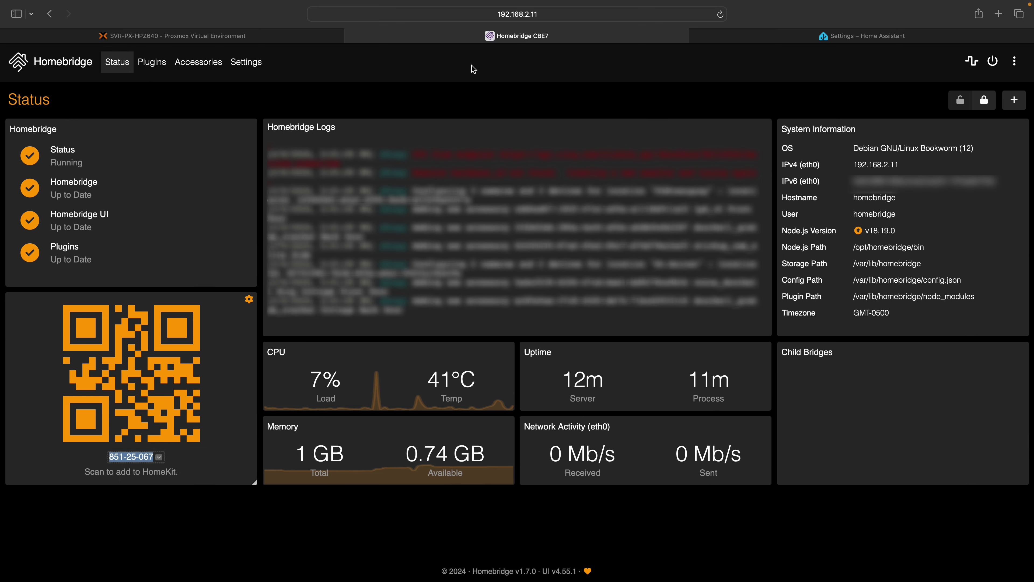
Paste the copied HomeKit code into the Pairing Code field and submit it
click(739, 36)
right_click(395, 353)
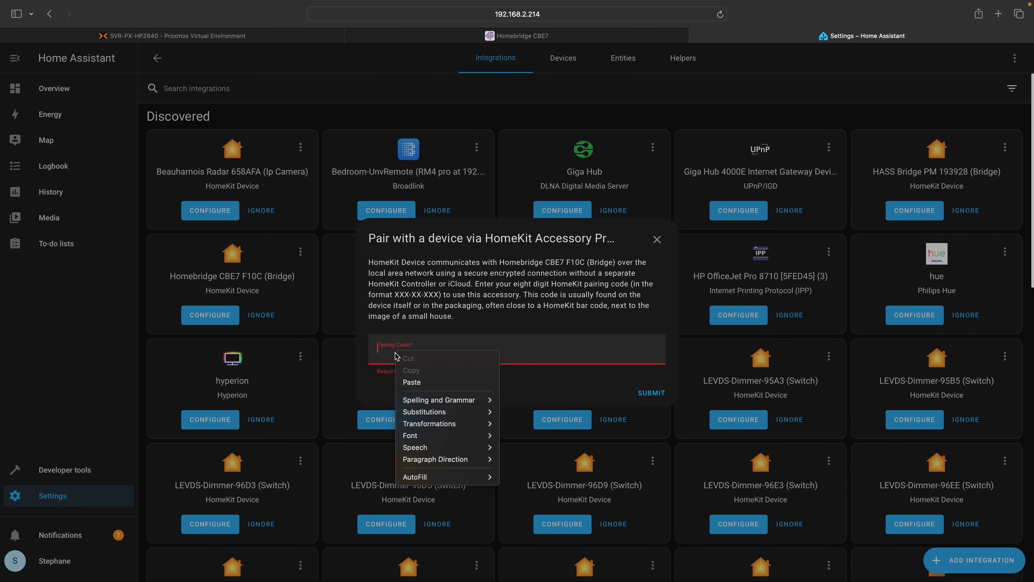
click(414, 381)
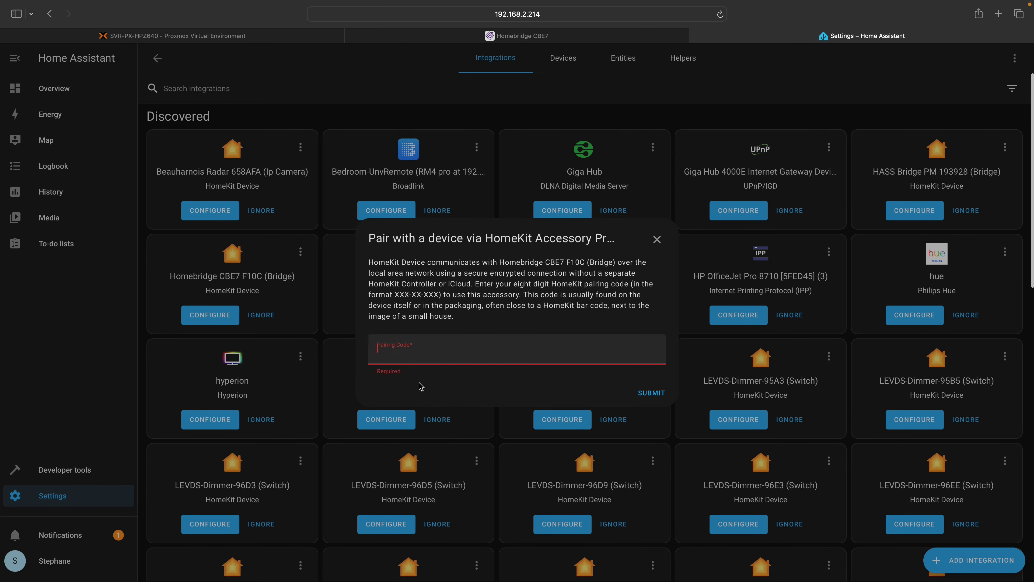
click(651, 393)
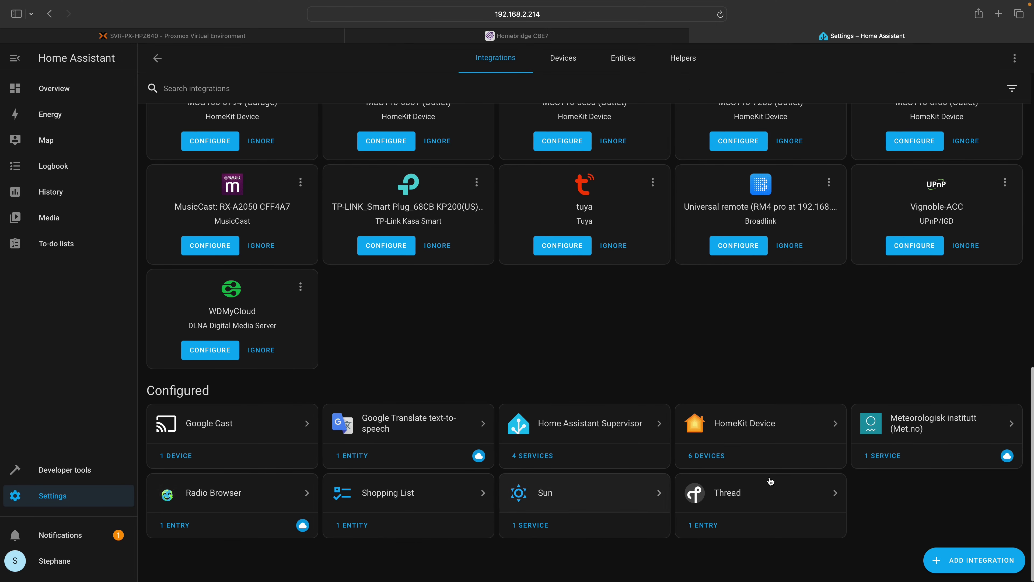
Open the HomeKit Device integration and list its six paired devices
click(834, 423)
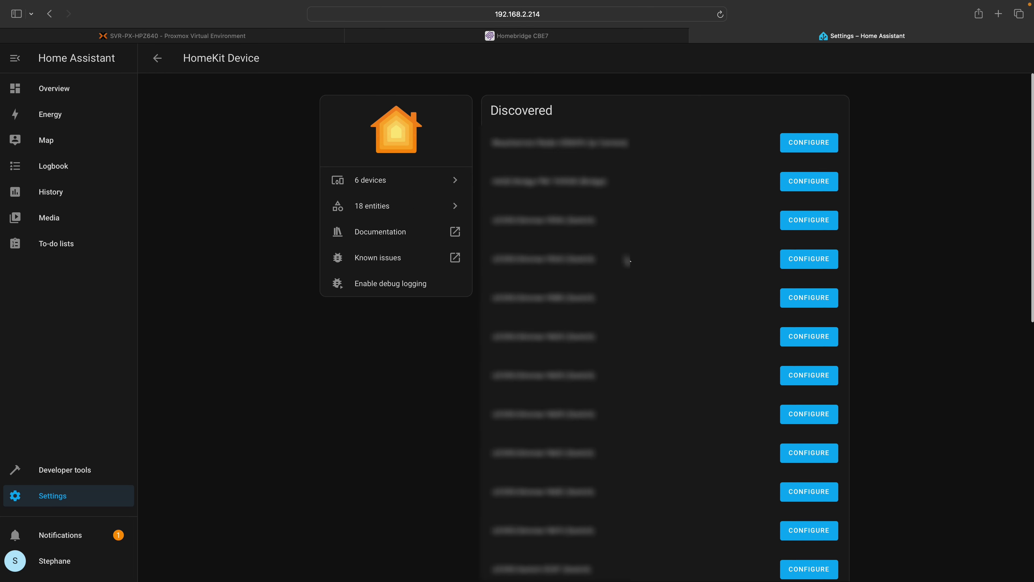
click(378, 182)
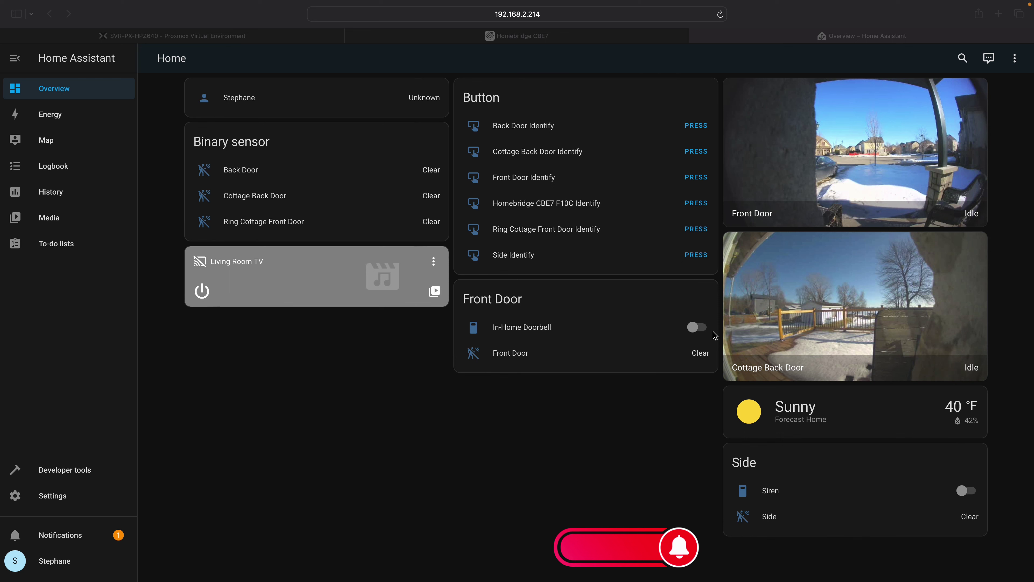
Switch the Home dashboard into edit mode from its options menu
click(1016, 59)
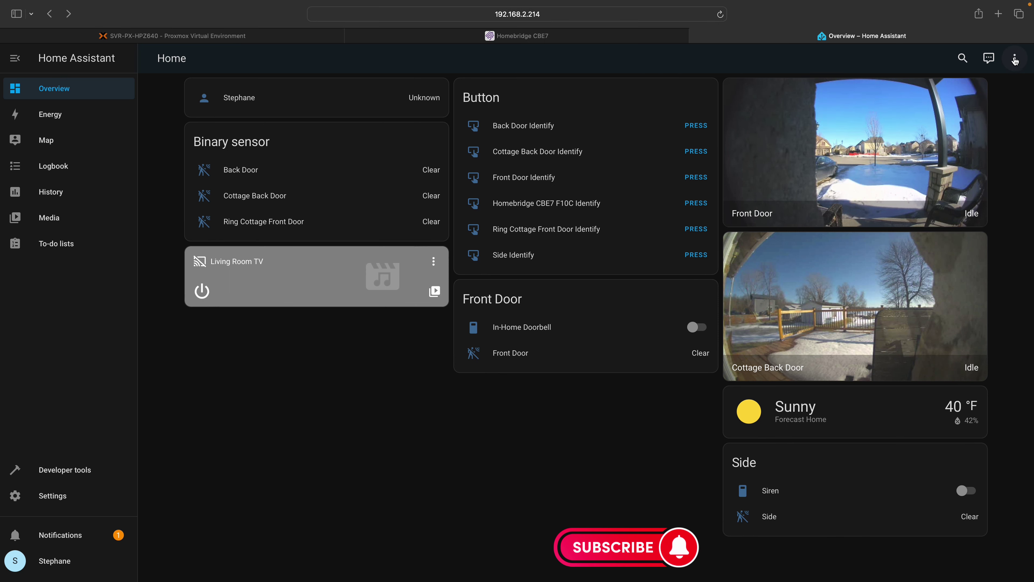
click(1015, 60)
click(987, 90)
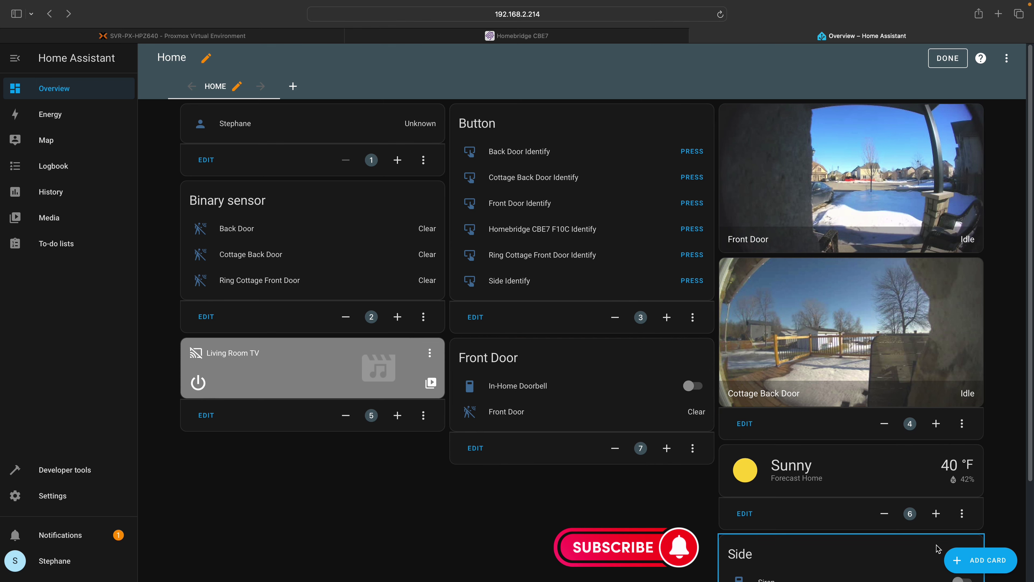
Add a new card to the Home view, choosing the Picture glance type
click(993, 564)
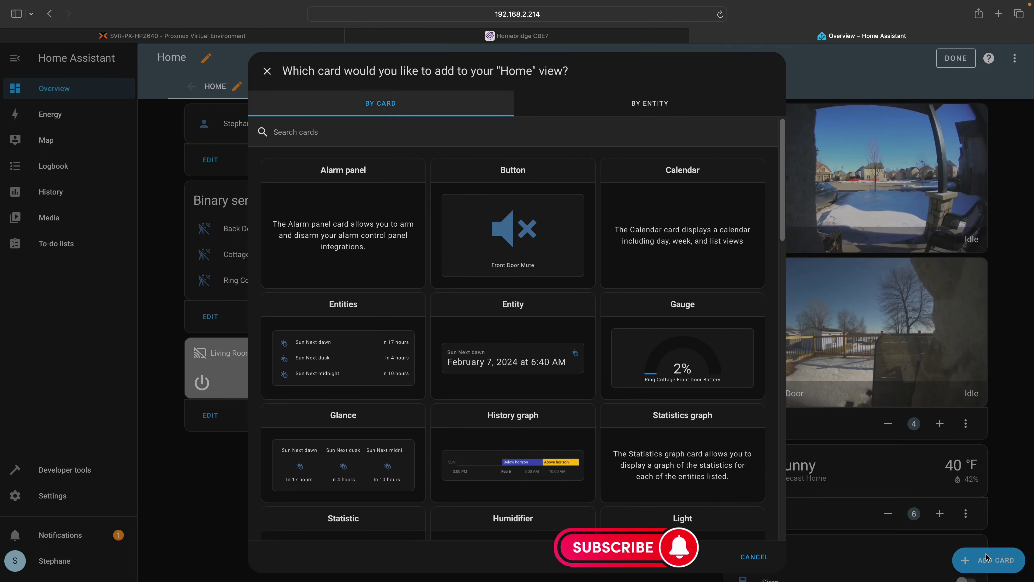
scroll(398, 361, down, 15)
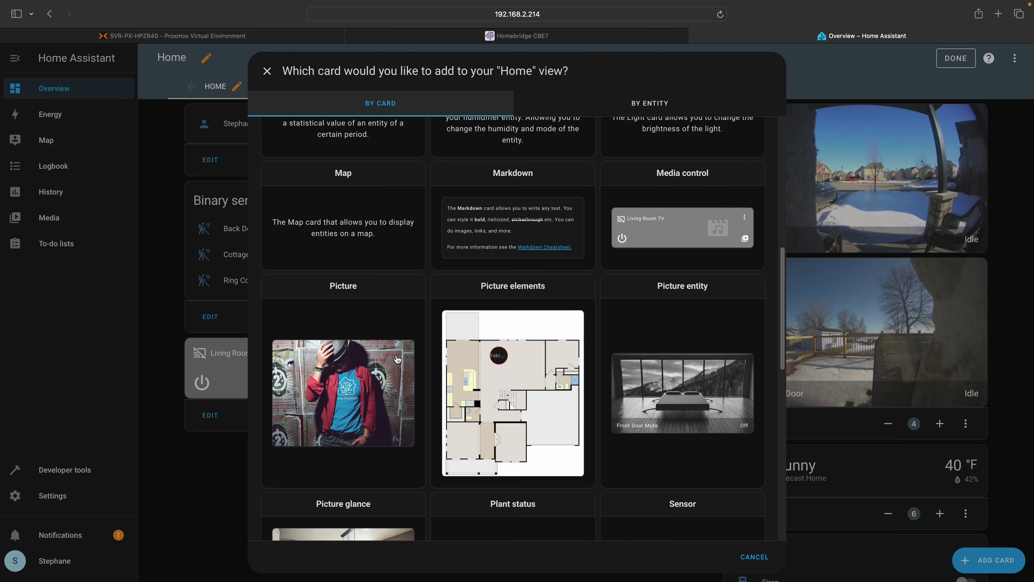
scroll(397, 359, down, 2)
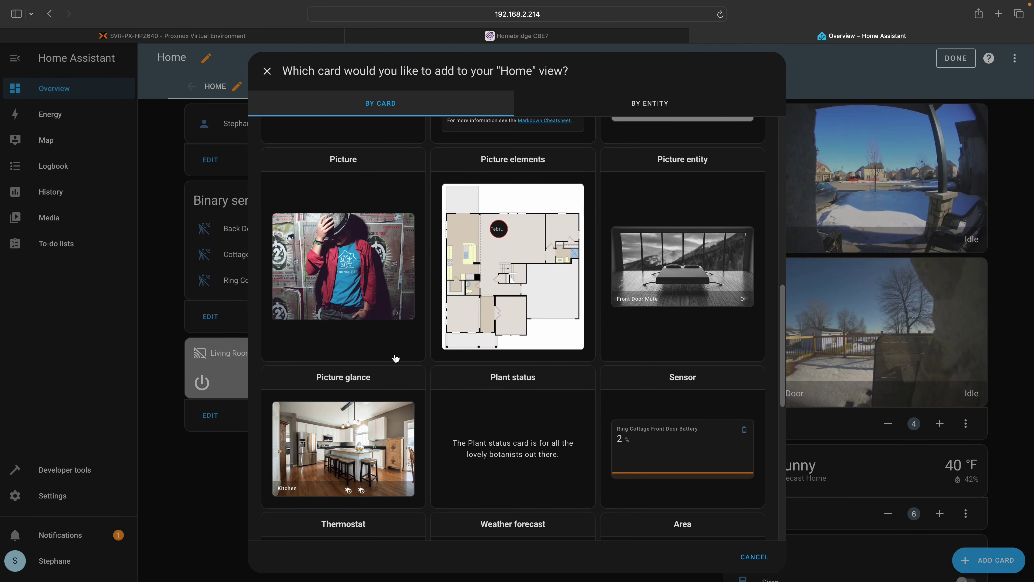
scroll(393, 358, down, 1)
click(347, 425)
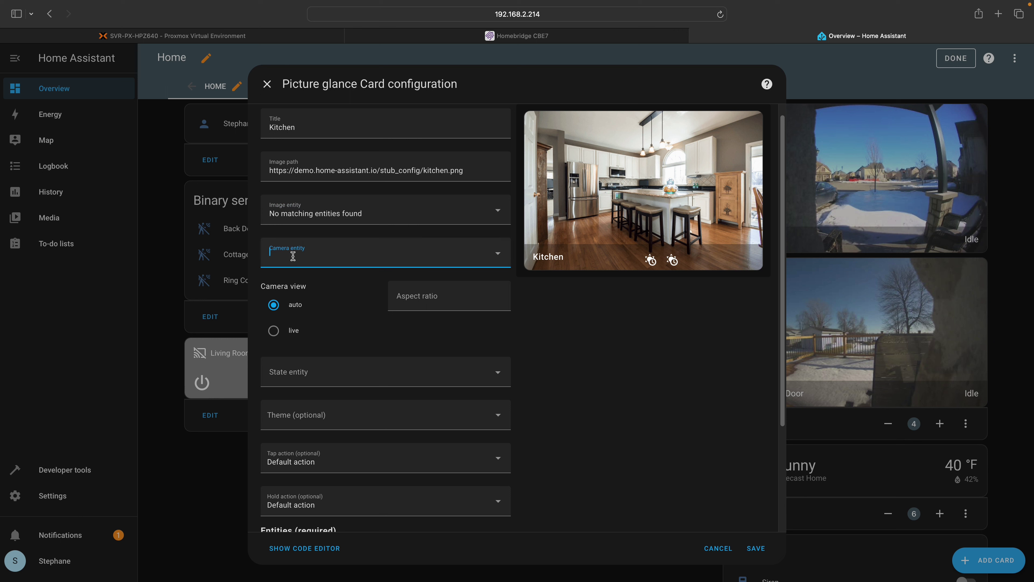
Configure the card with the Front Door camera, title 'Front door' and no image path, then save
text(front)
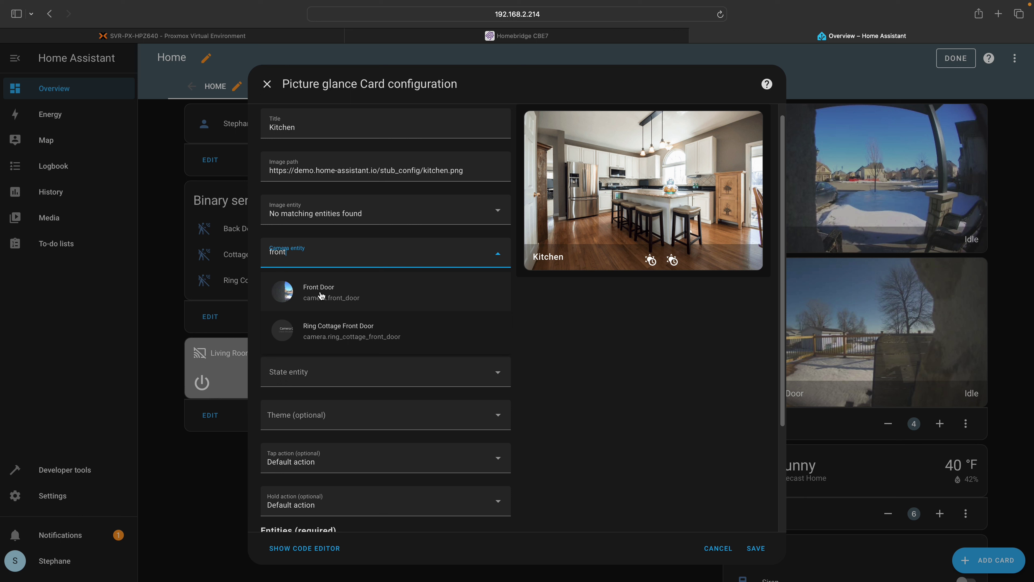
click(321, 294)
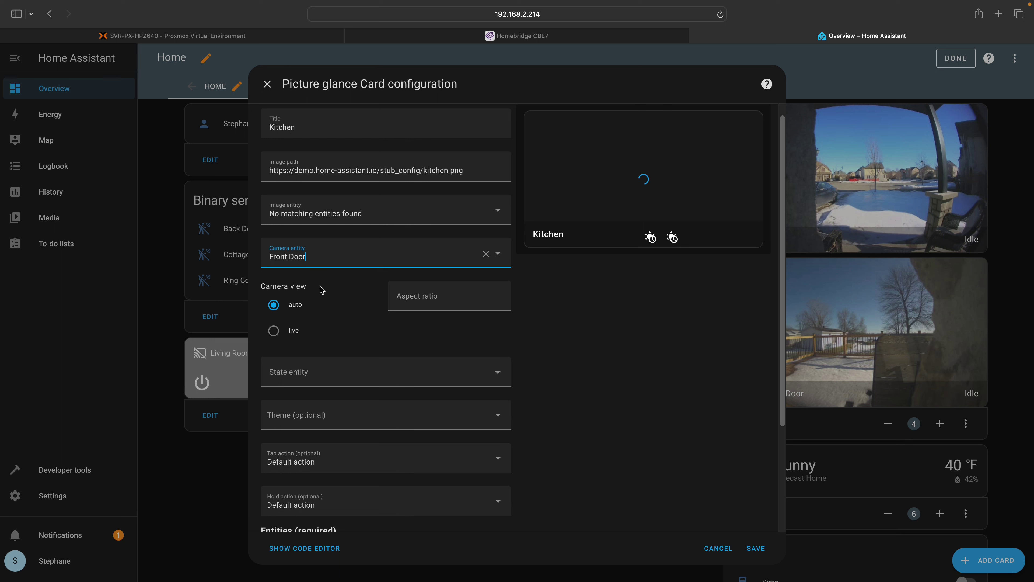
drag(296, 127, 270, 130)
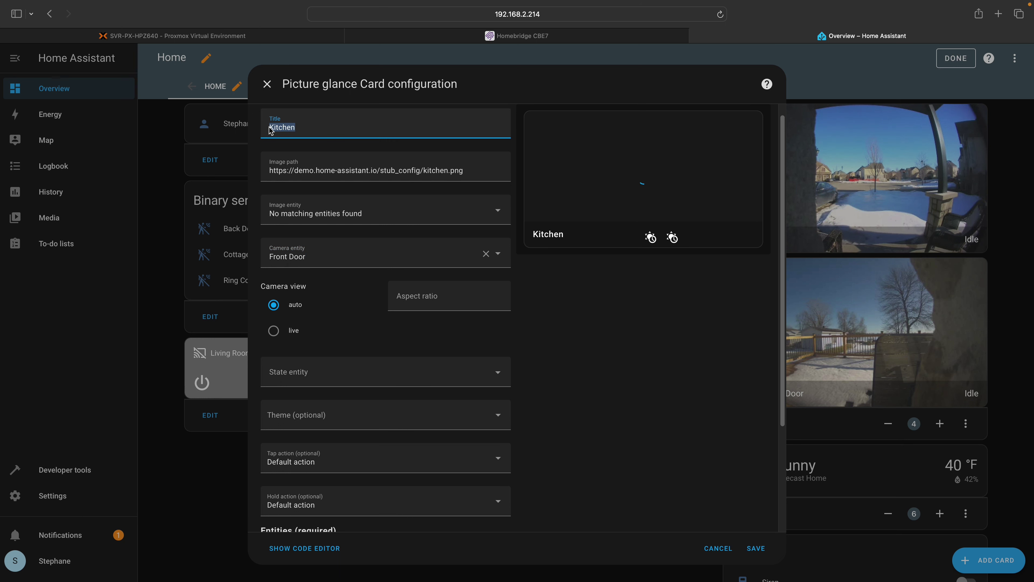
text(Front door)
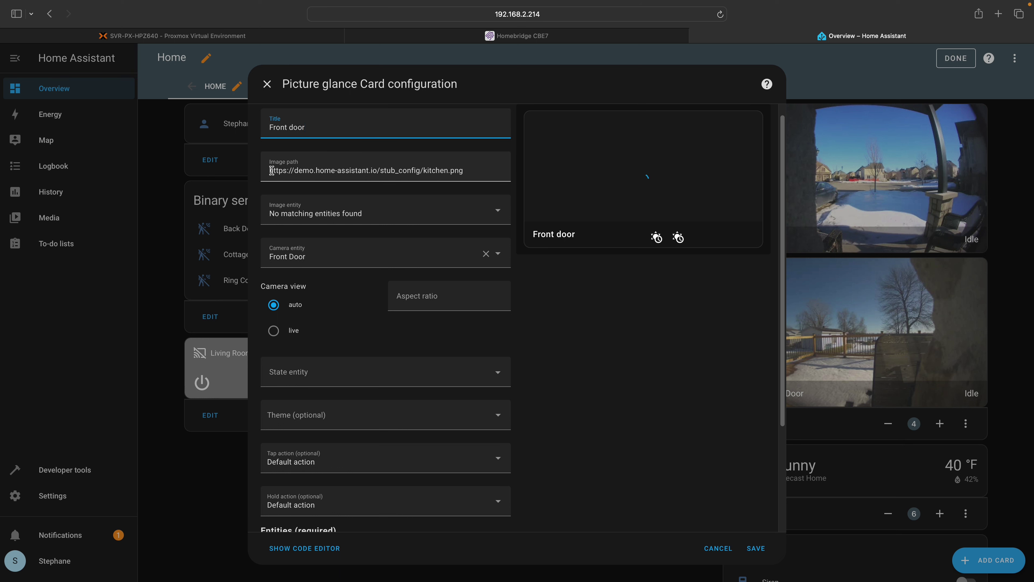
drag(272, 170, 473, 169)
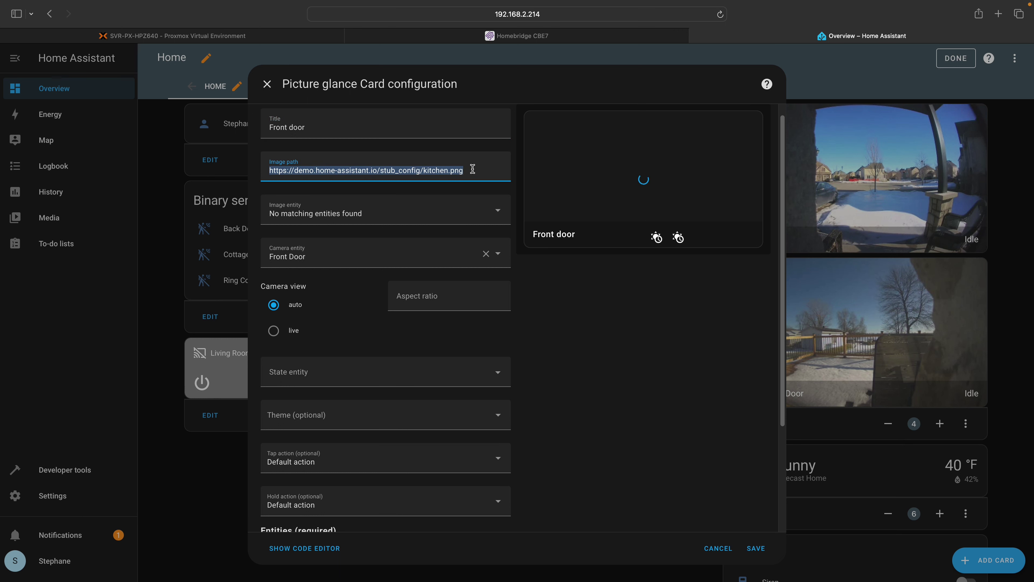
key(BackSpace)
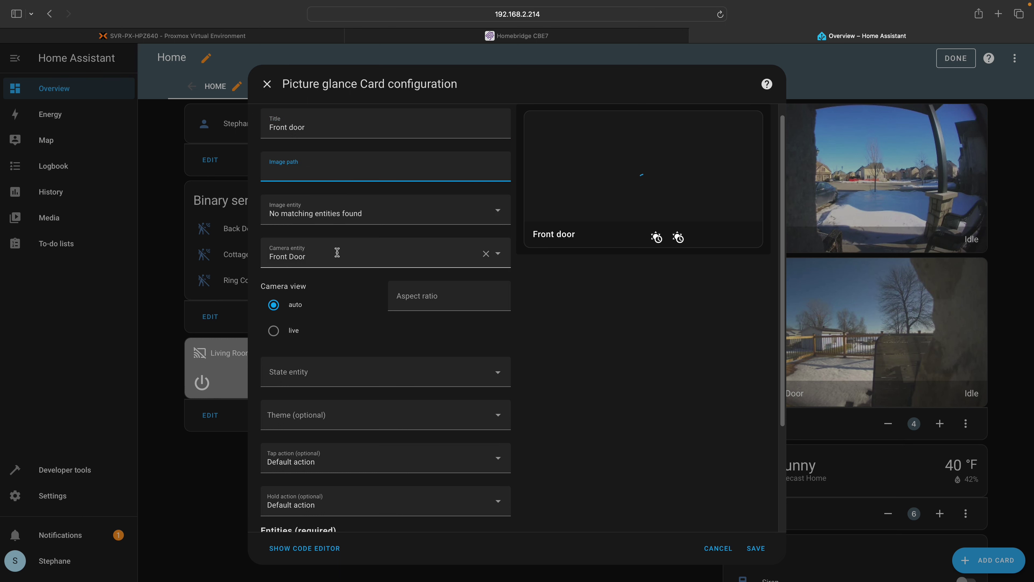
click(755, 553)
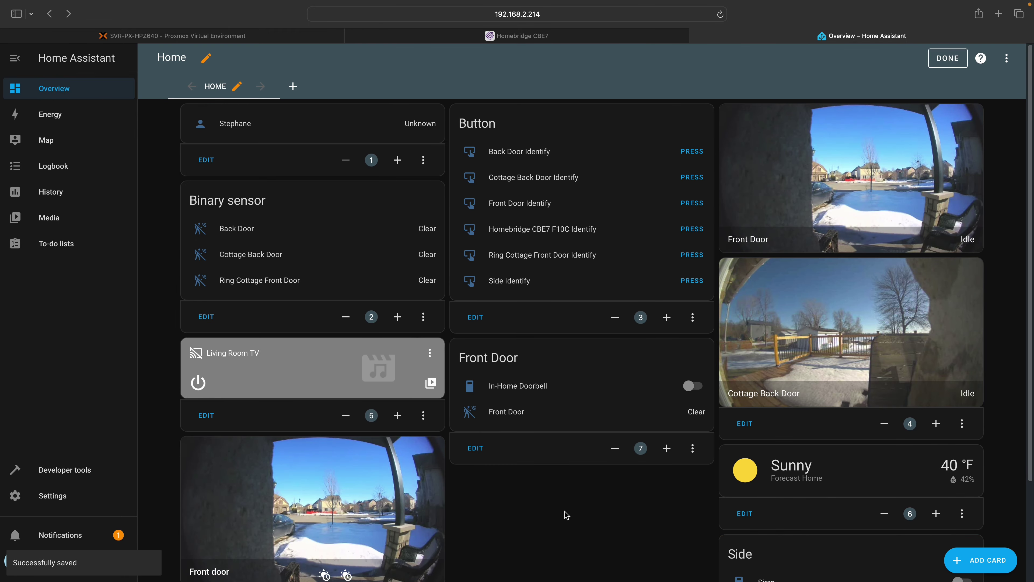
Exit edit mode, then preview the Front door camera view and close it
click(946, 60)
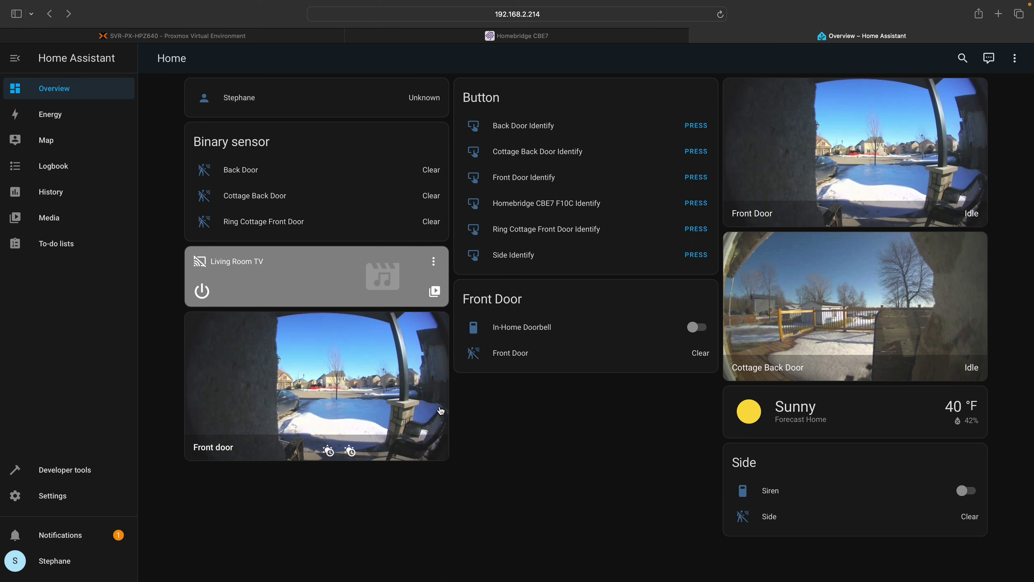
click(337, 382)
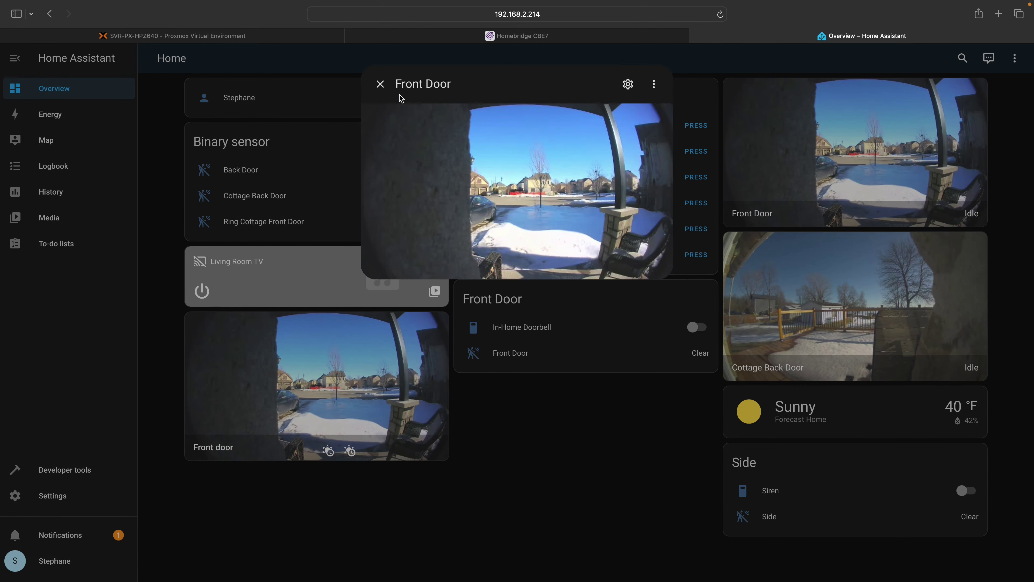
click(380, 84)
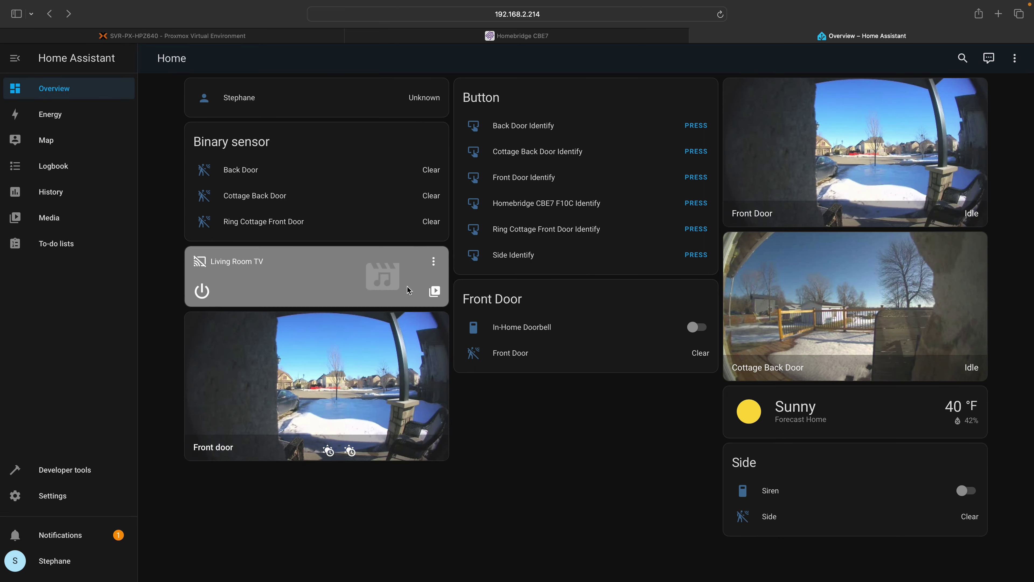